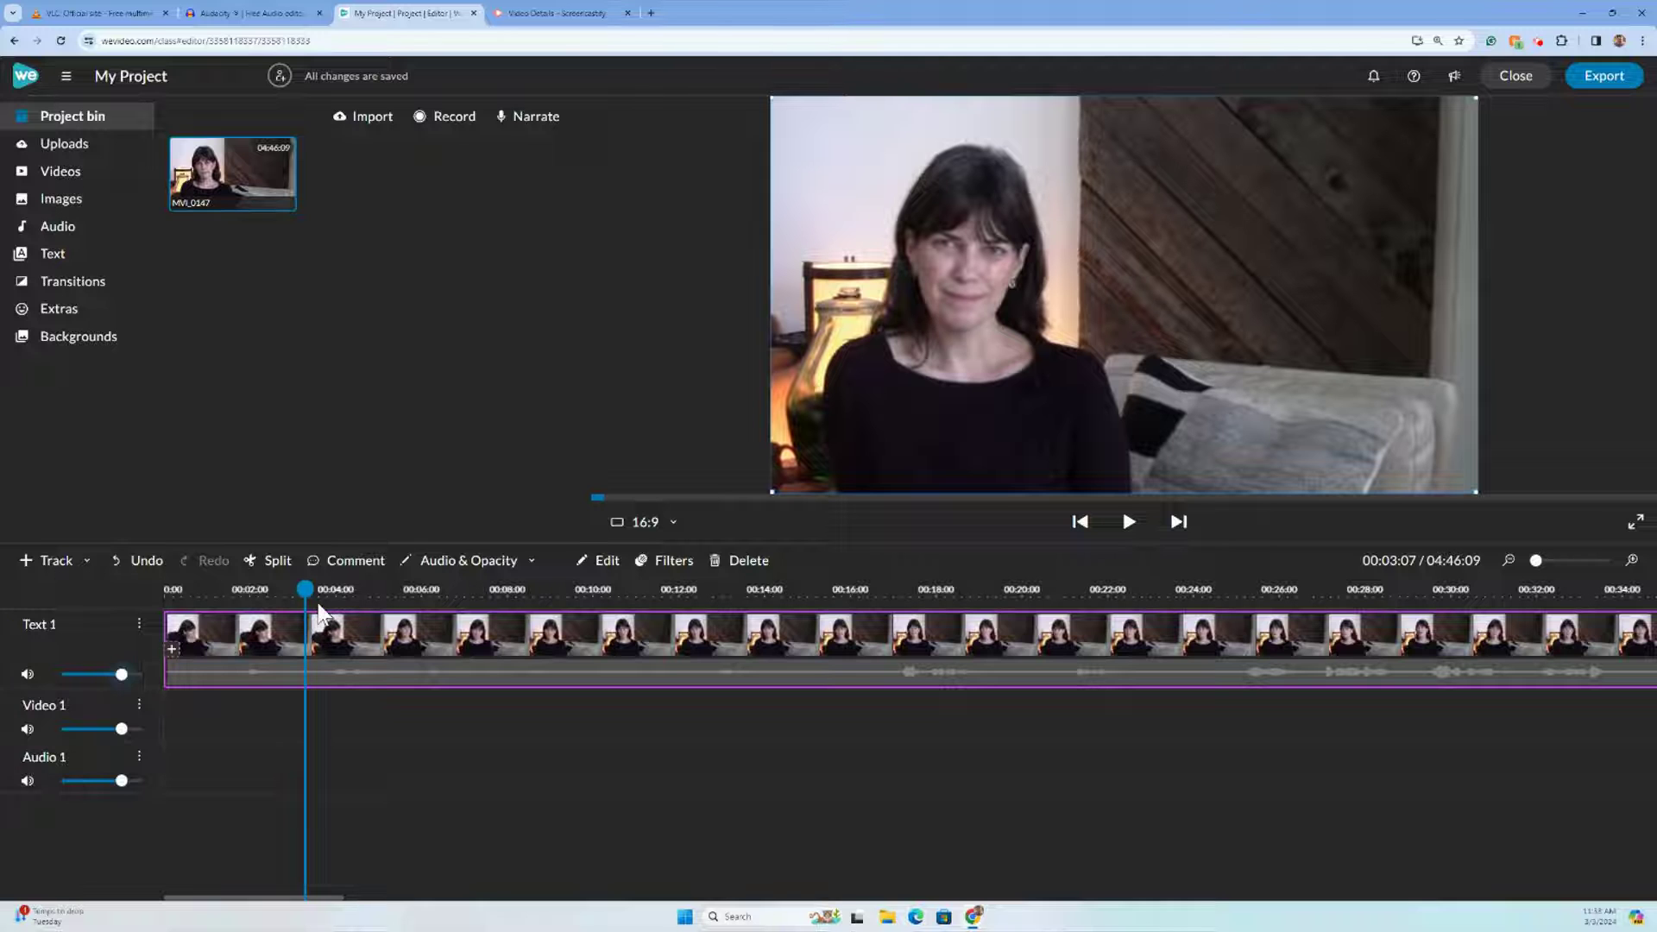
Play the clip from about the 6-second mark to about 24 seconds to listen to its unedited audio
left_click_drag(305, 588, 324, 589)
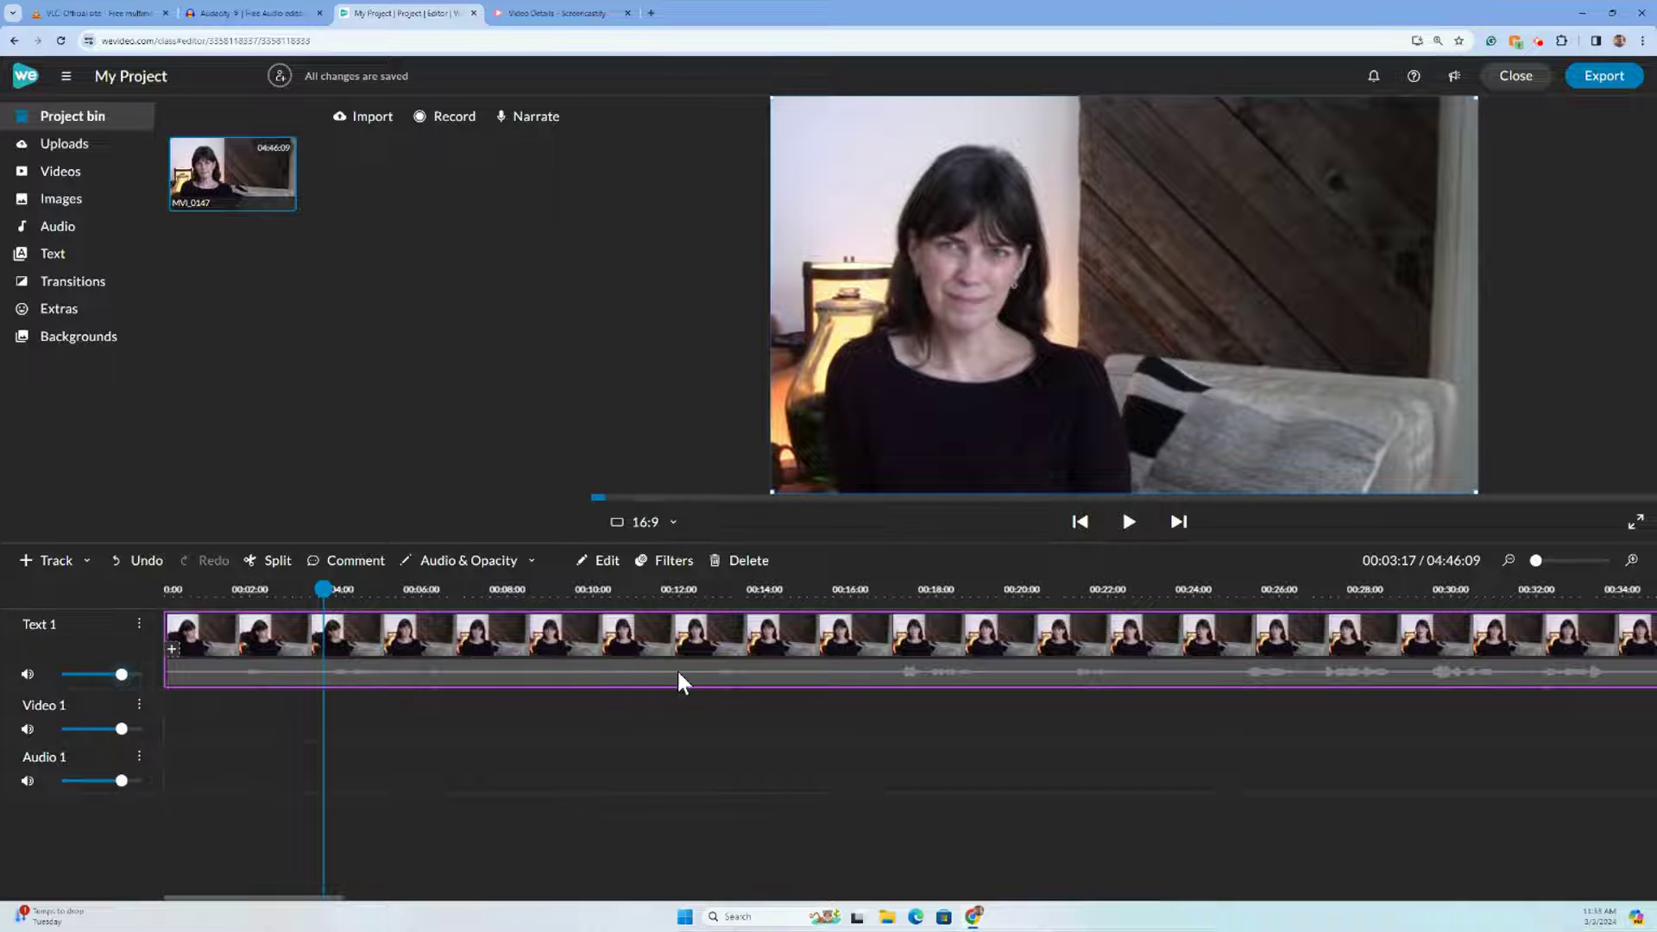
left_click(410, 596)
left_click(1129, 522)
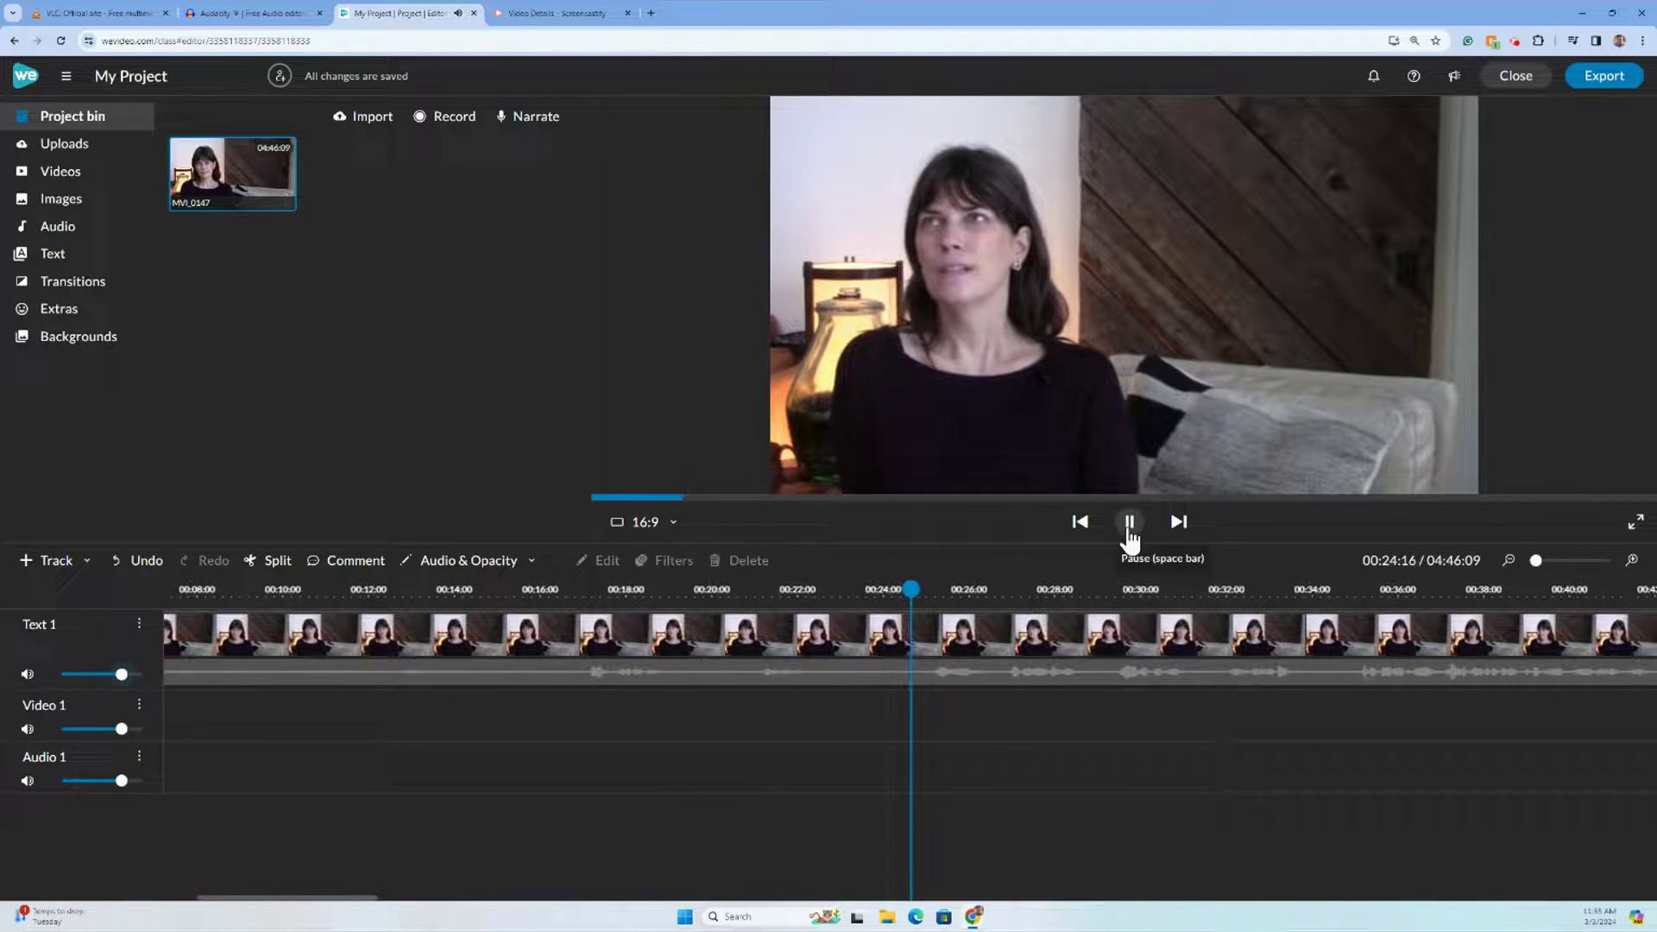
left_click(1129, 522)
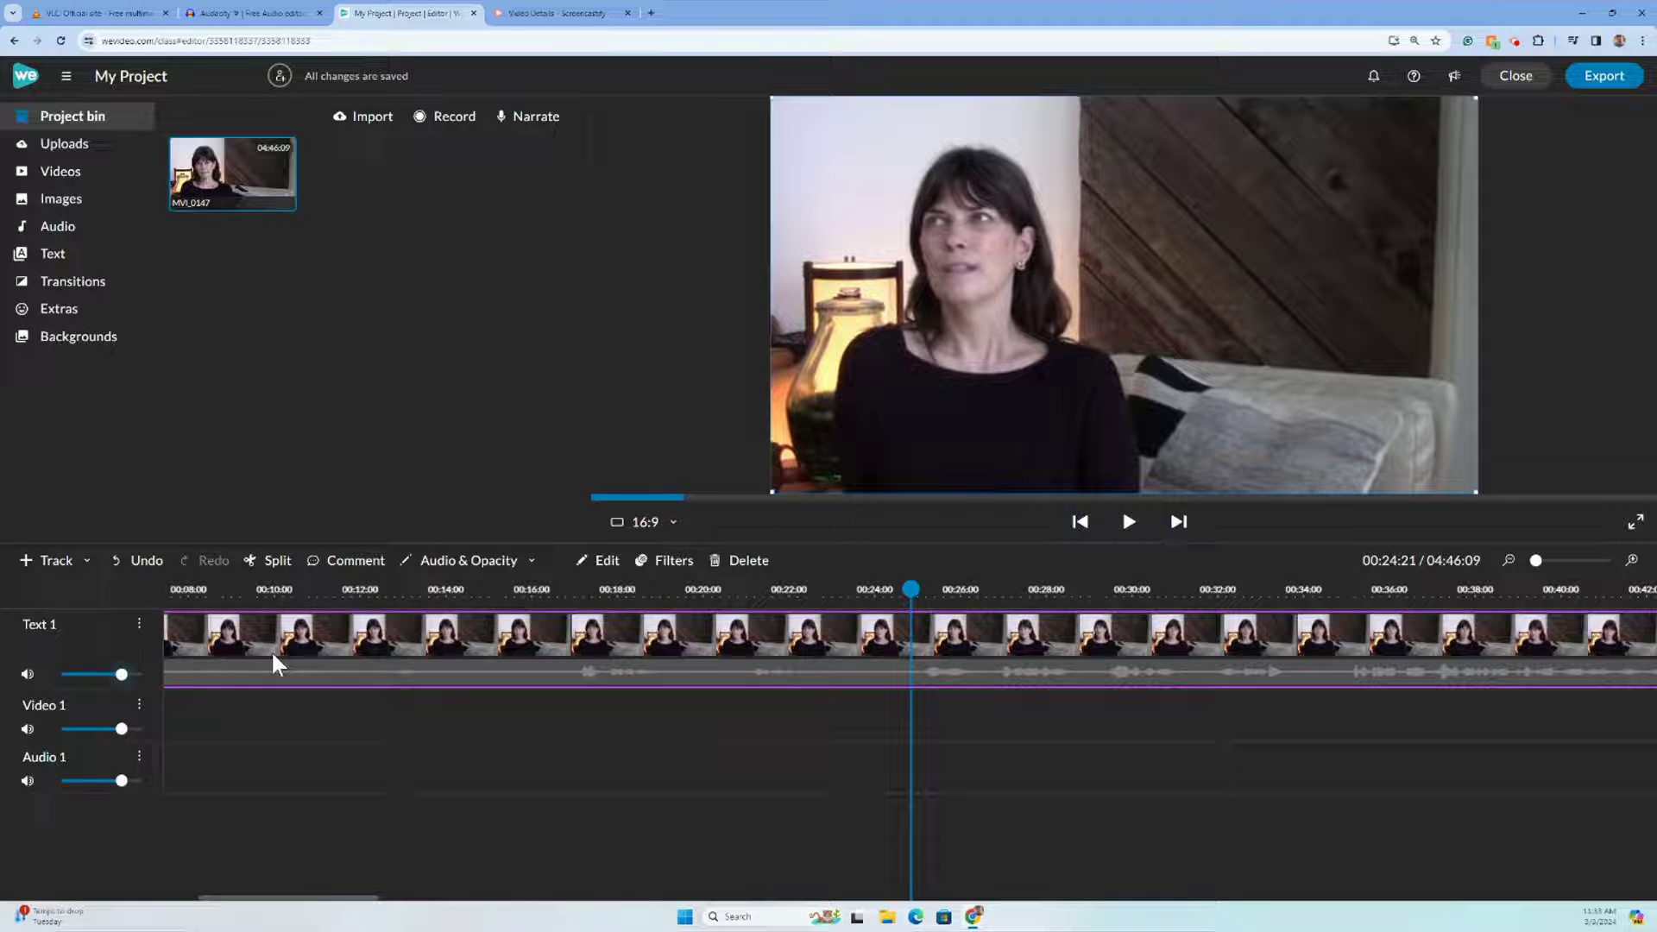
Open the interview clip's audio settings and turn on noise reduction
double_click(341, 673)
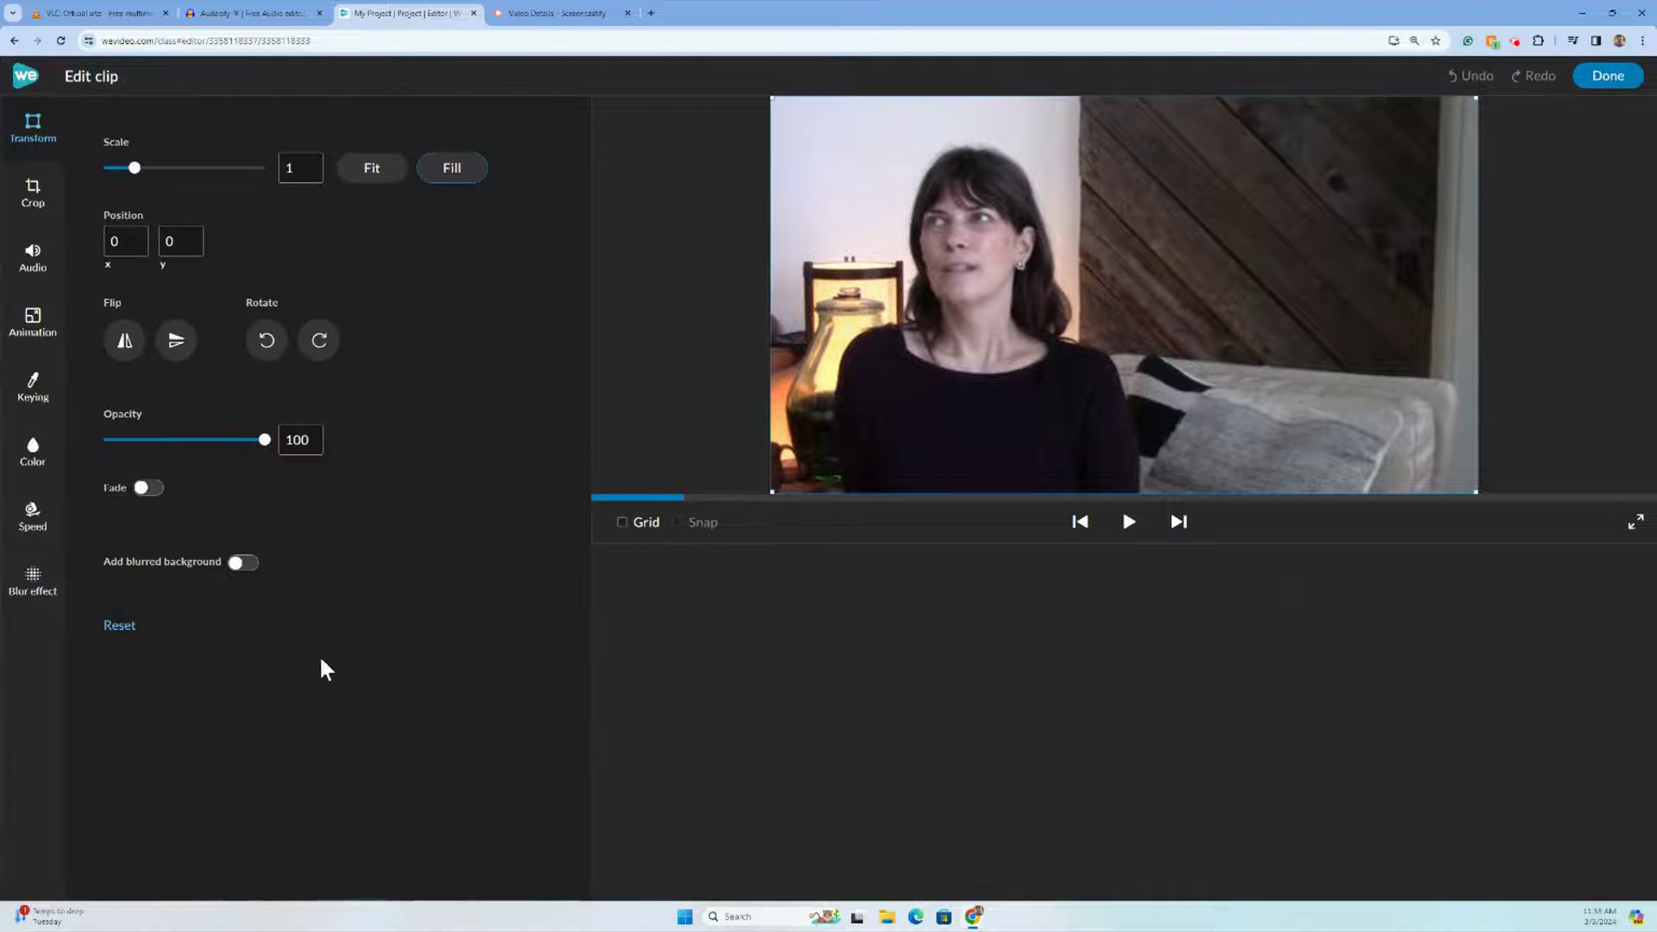
left_click(33, 258)
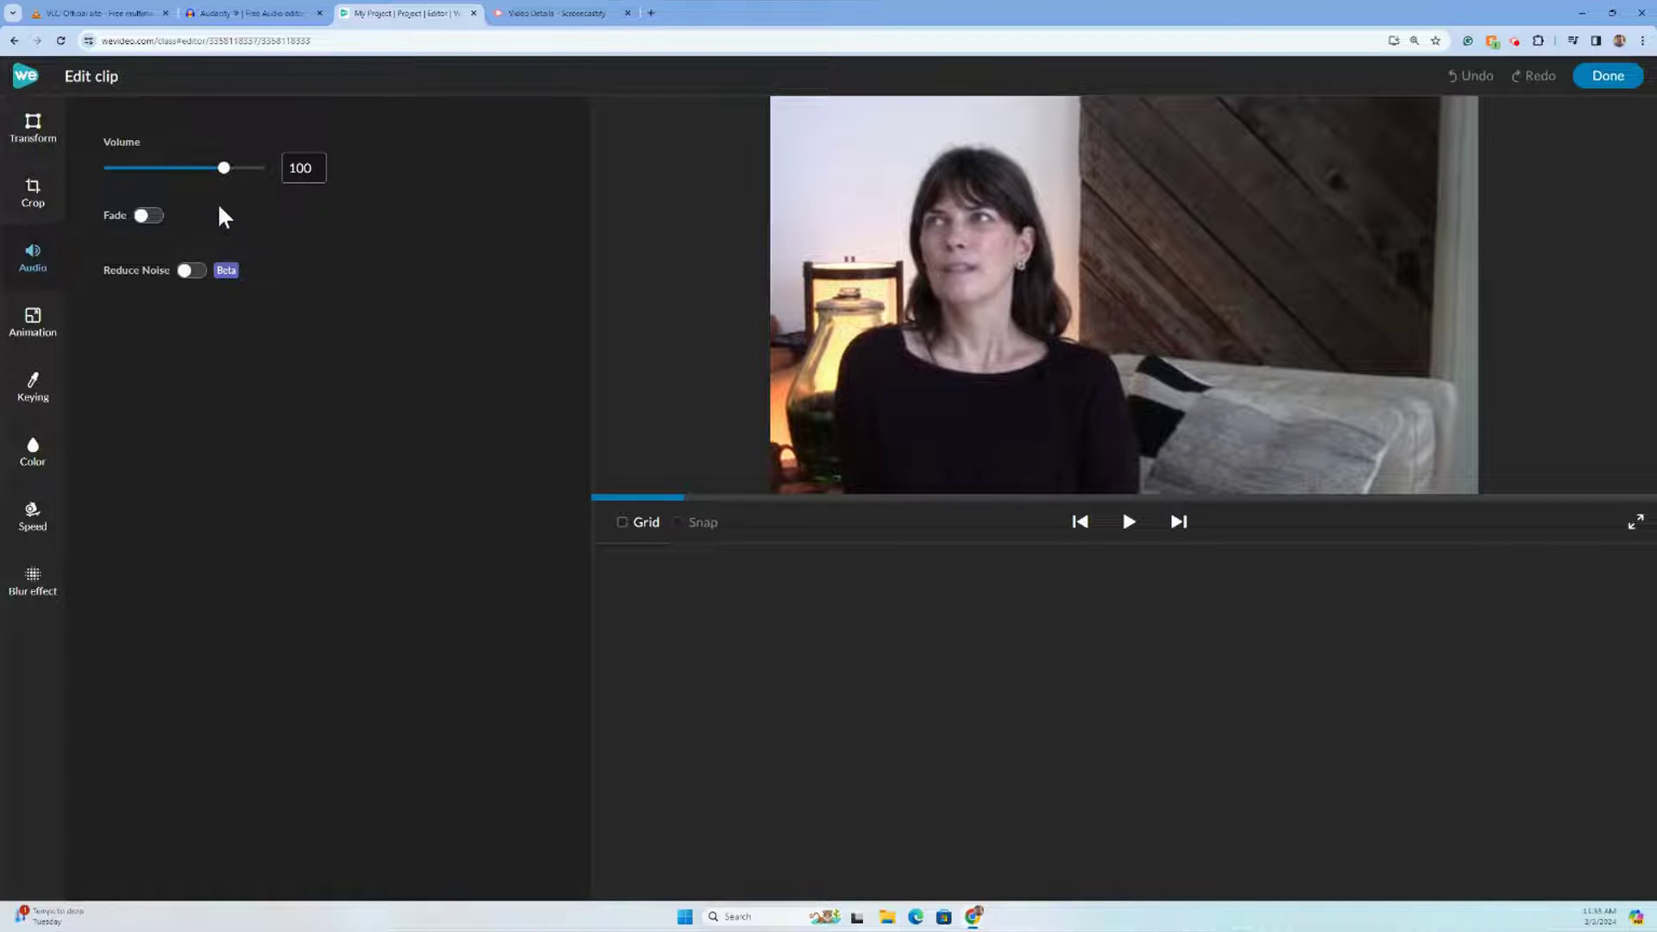
mouse_move(220, 166)
left_click(189, 272)
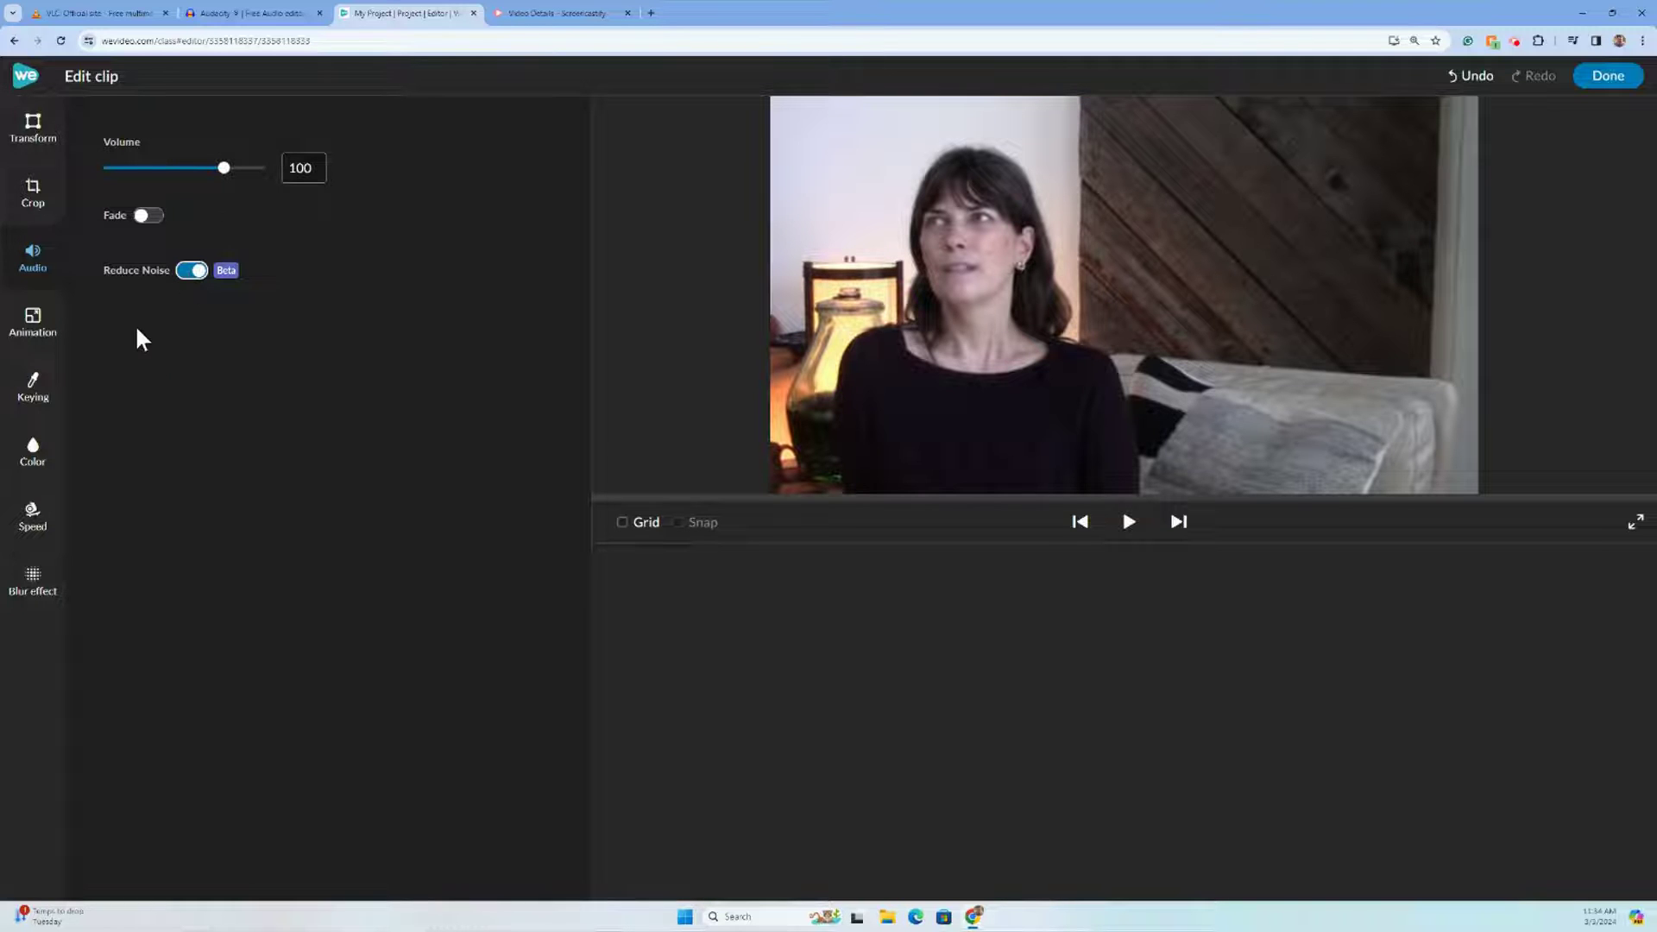
Enable audio fade on the clip with 1 sec fade in and 1 sec fade out, and finish clip editing
left_click(152, 218)
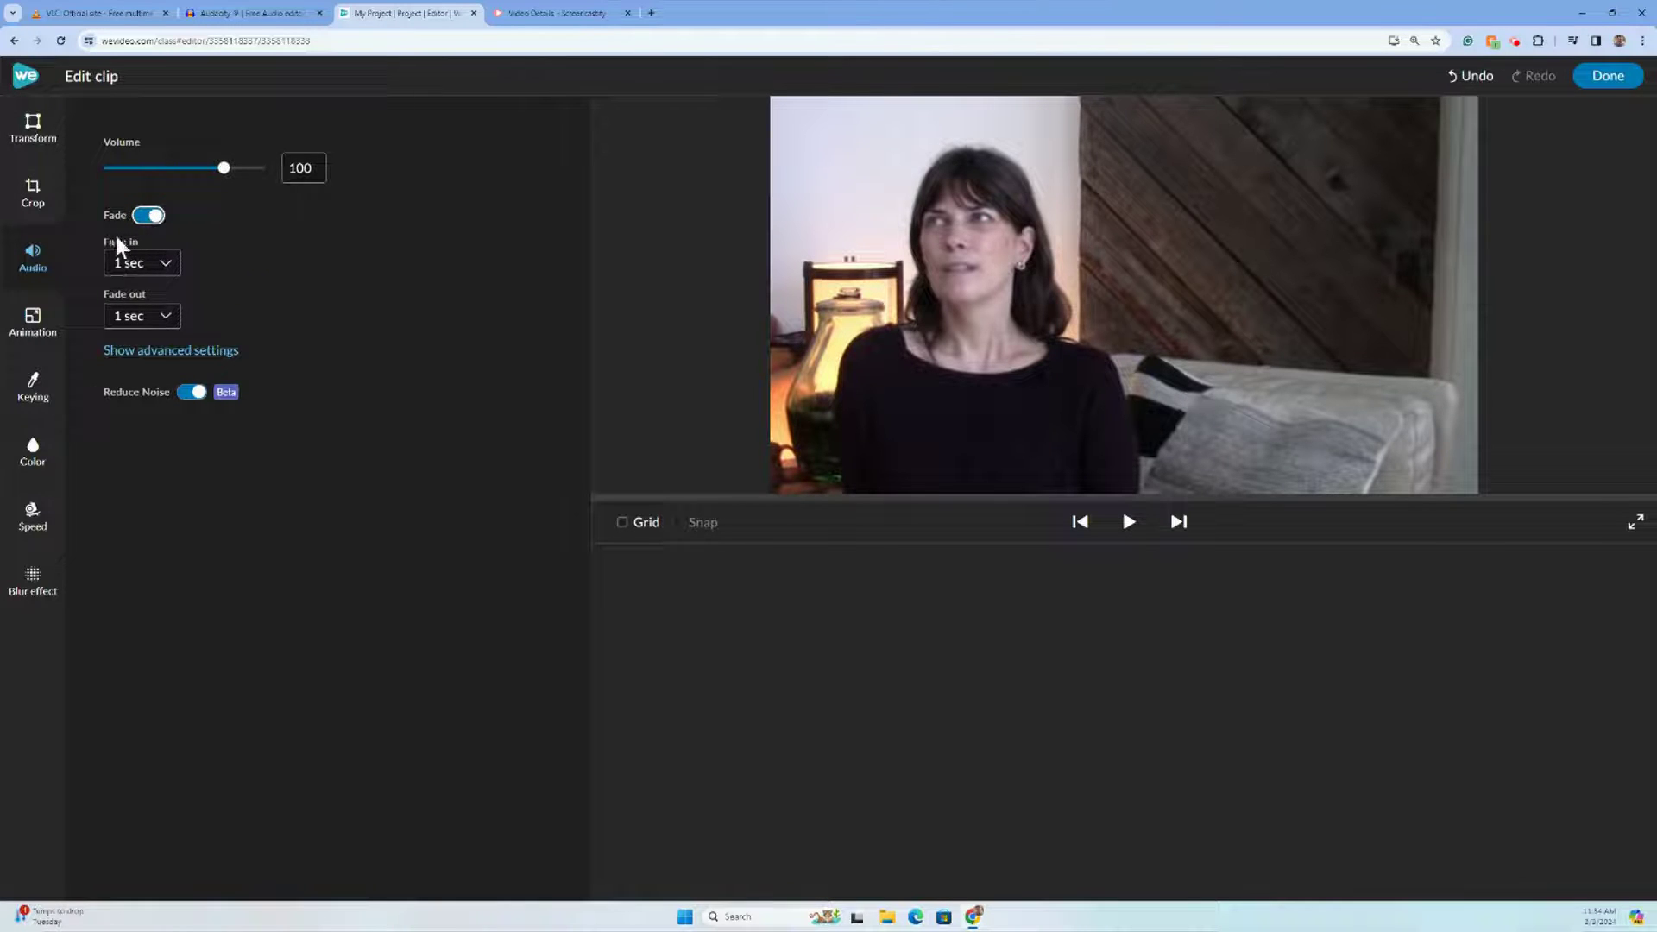
left_click(135, 264)
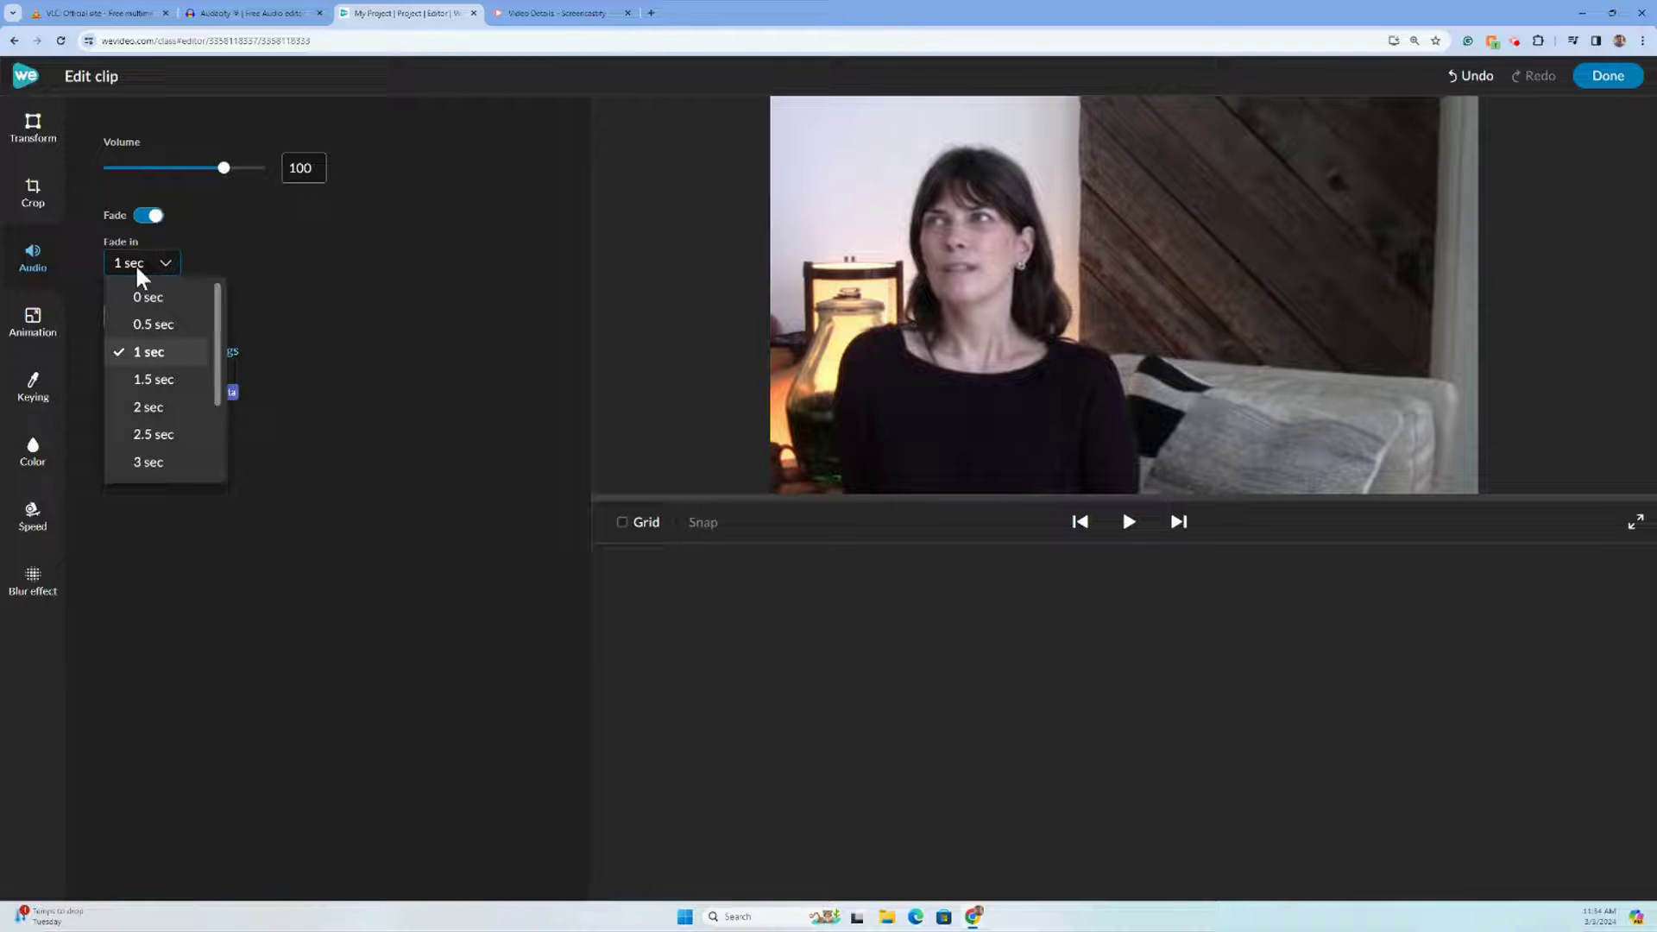
left_click(135, 263)
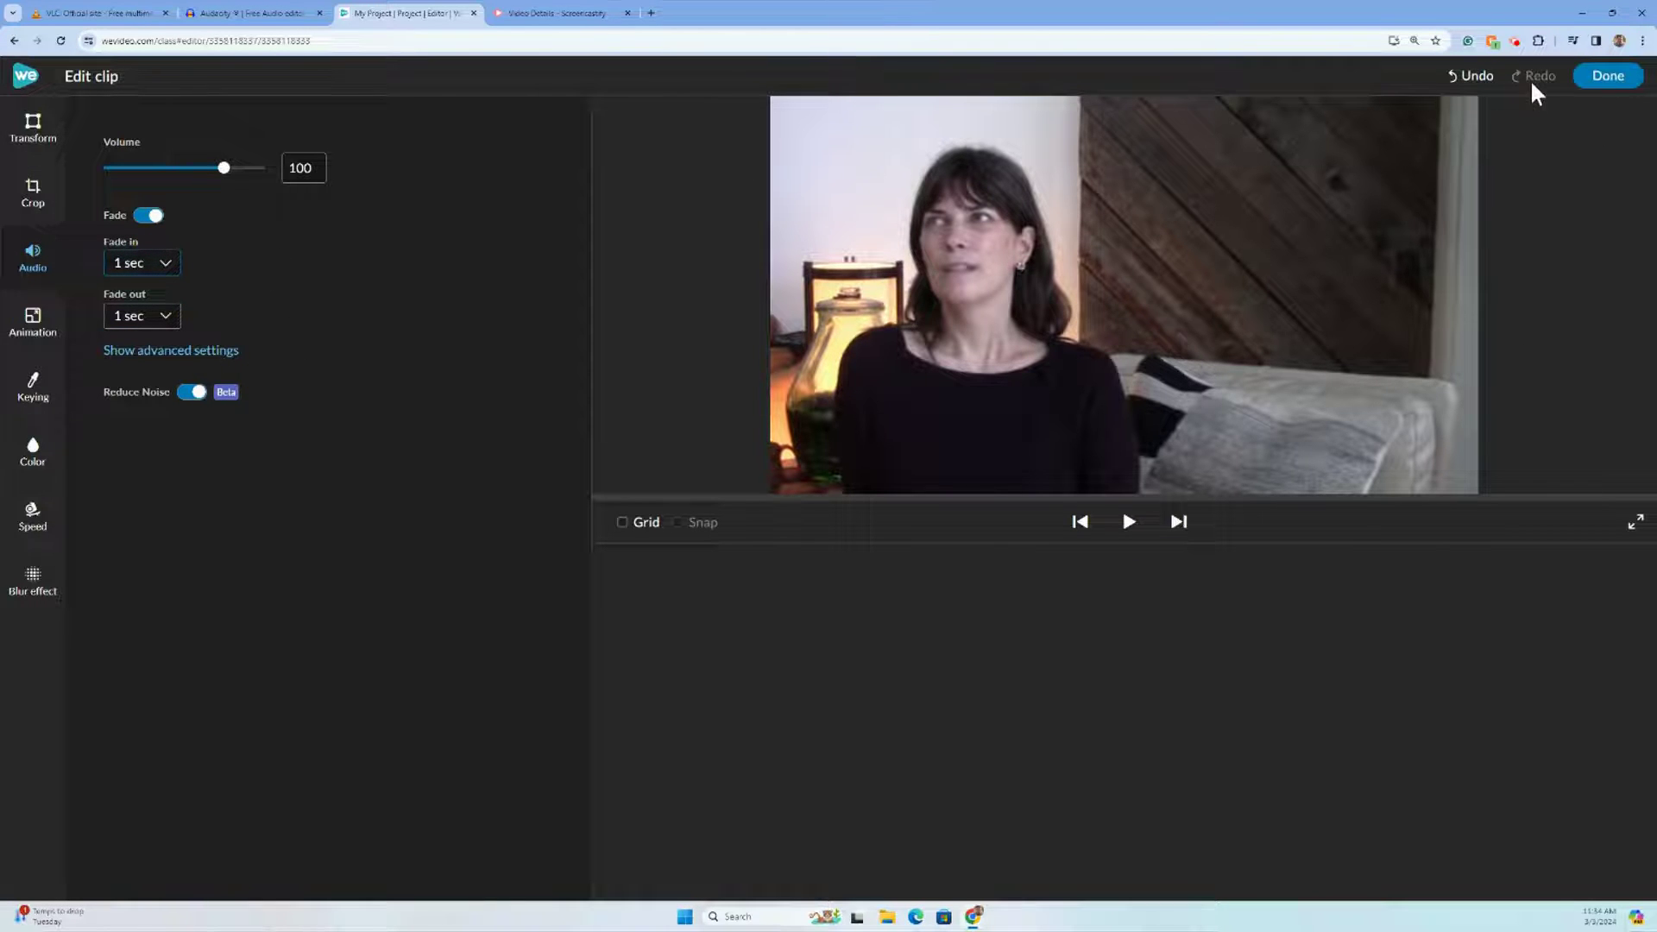
left_click(1605, 78)
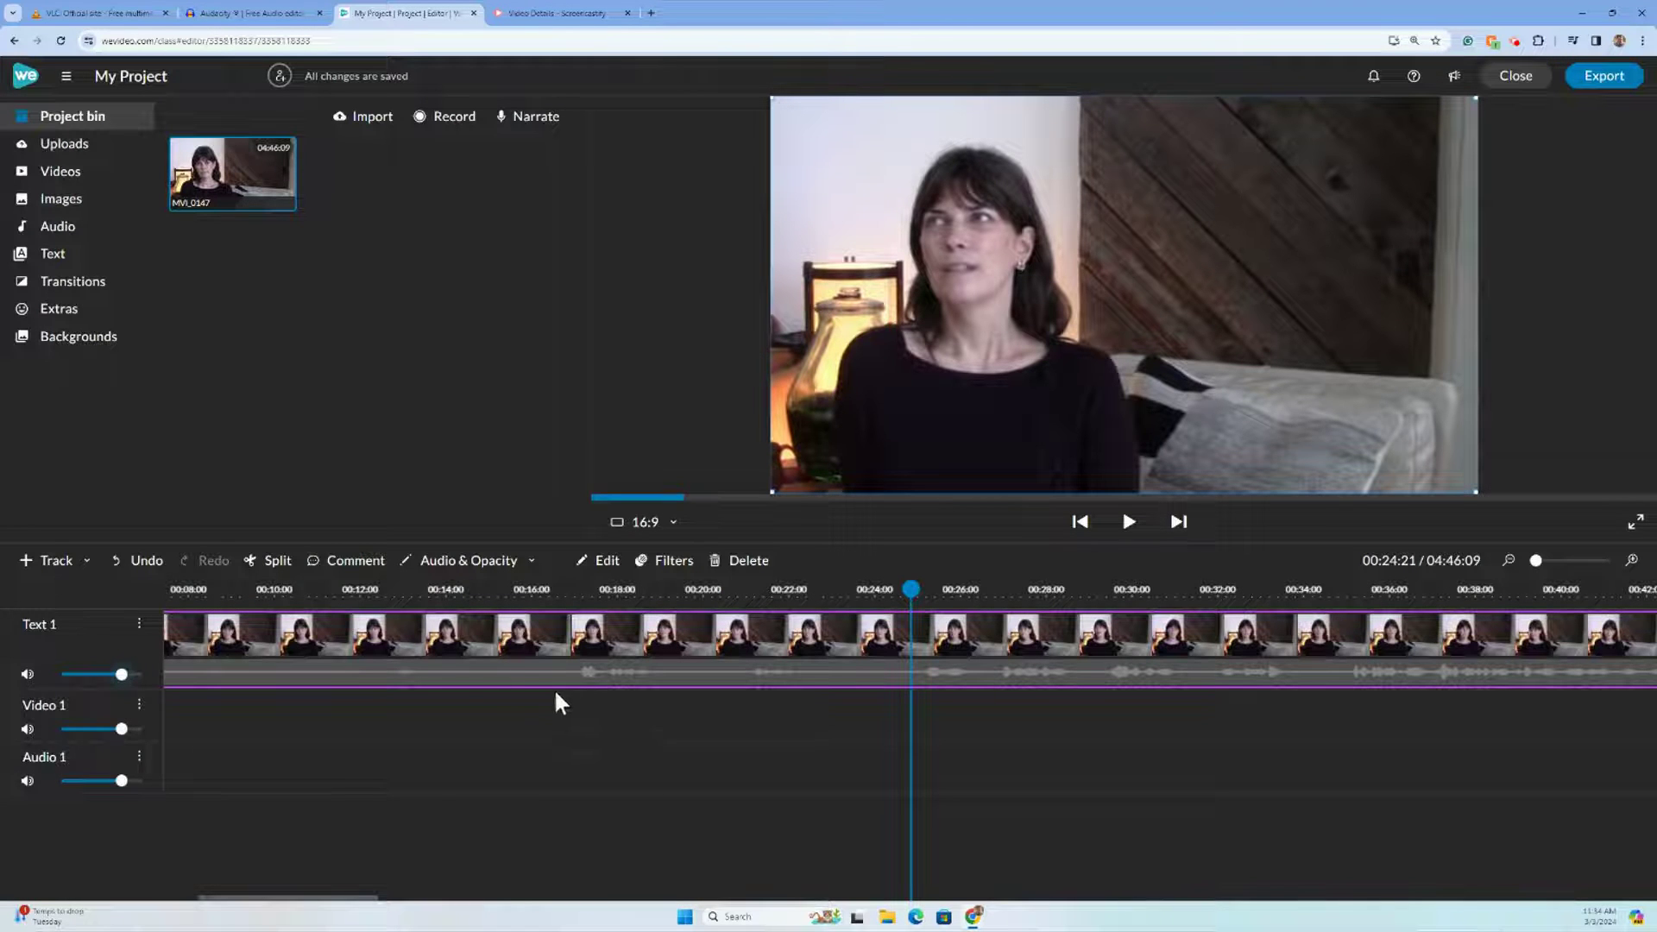
Play the clip from about the 12-second mark to about 34 seconds to check the noise-reduced audio
left_click(367, 596)
left_click(1128, 523)
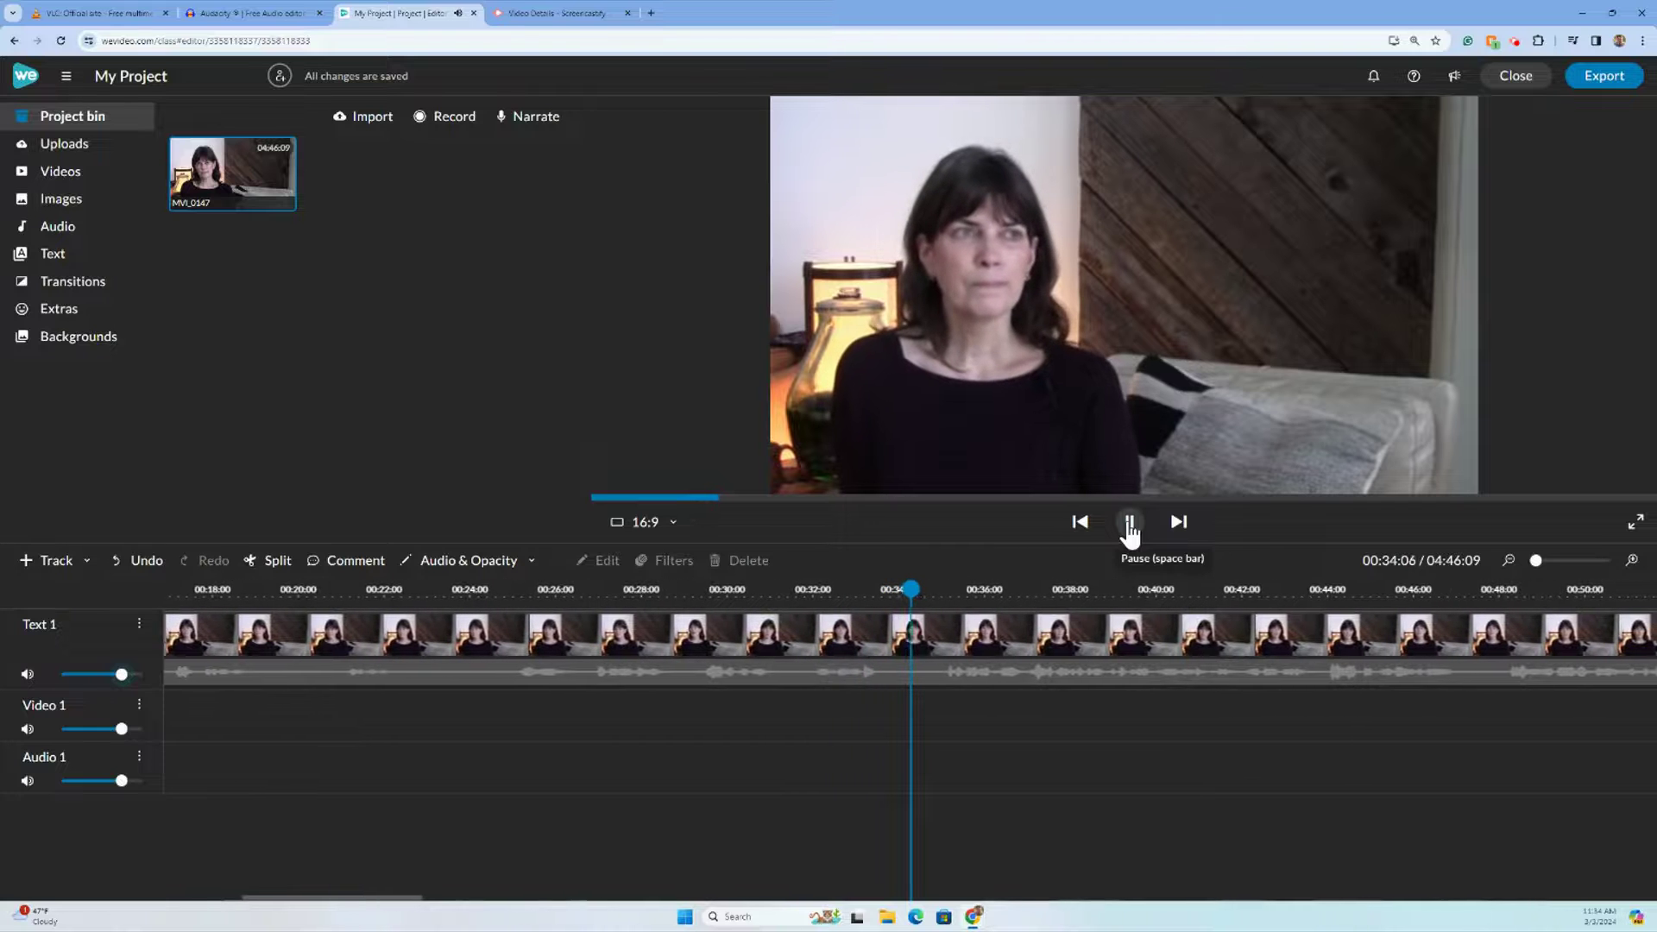
left_click(1130, 523)
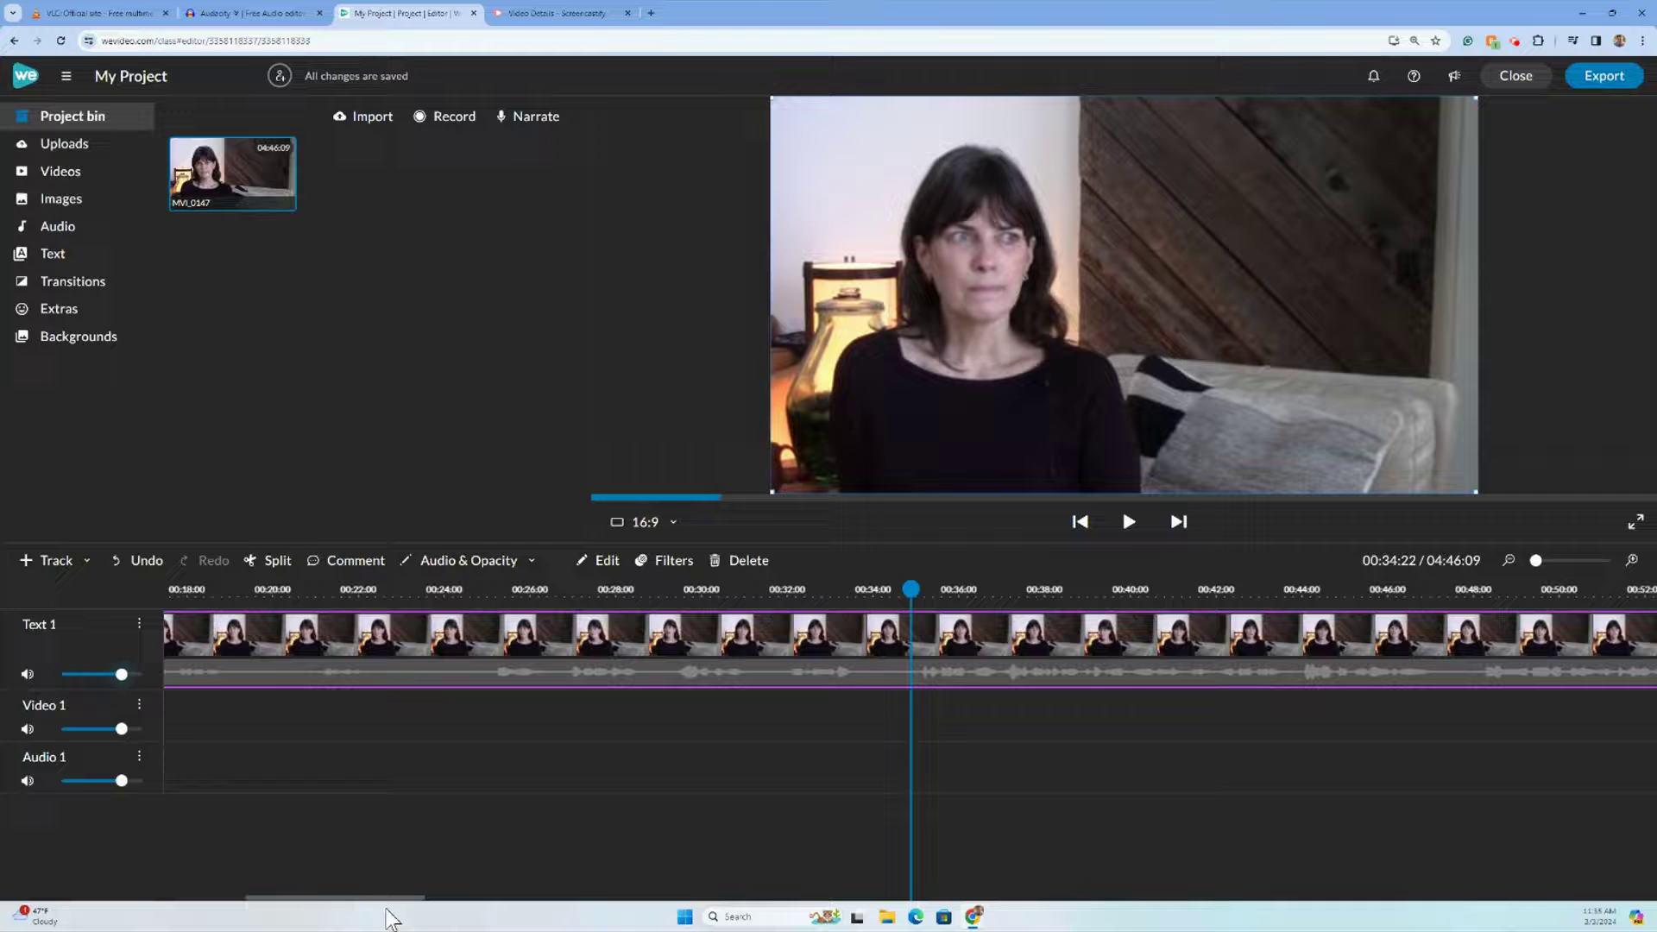
Return to the start of the timeline and show the audio level line on the Text 1 track
left_click_drag(399, 897, 374, 898)
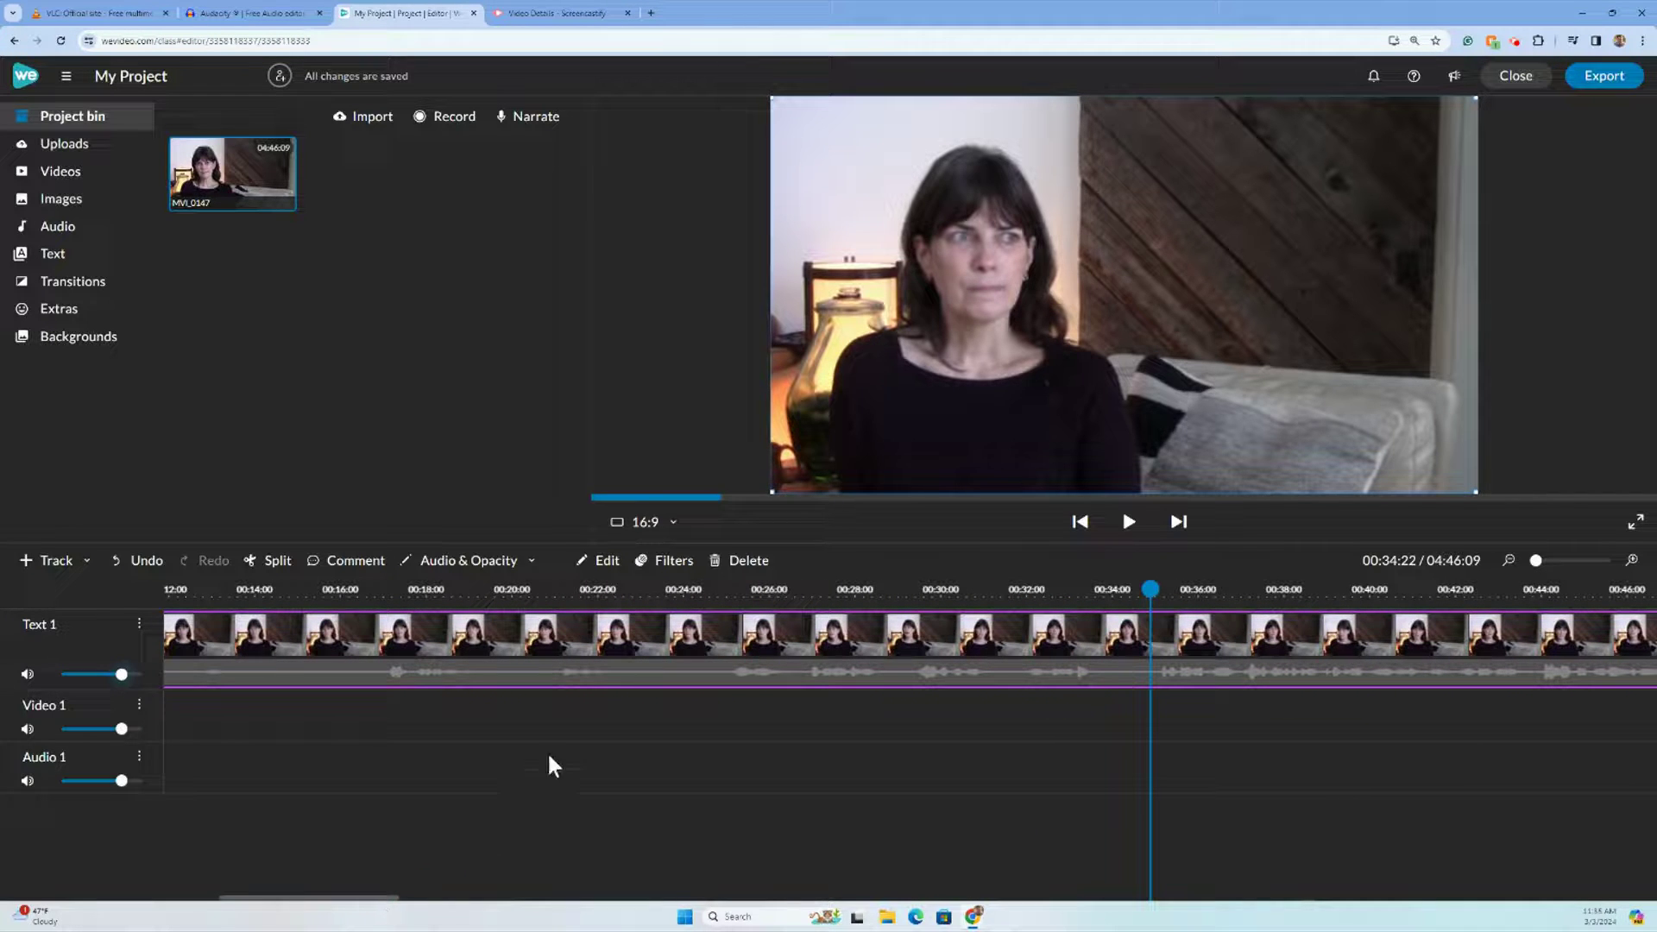
left_click_drag(392, 900, 250, 898)
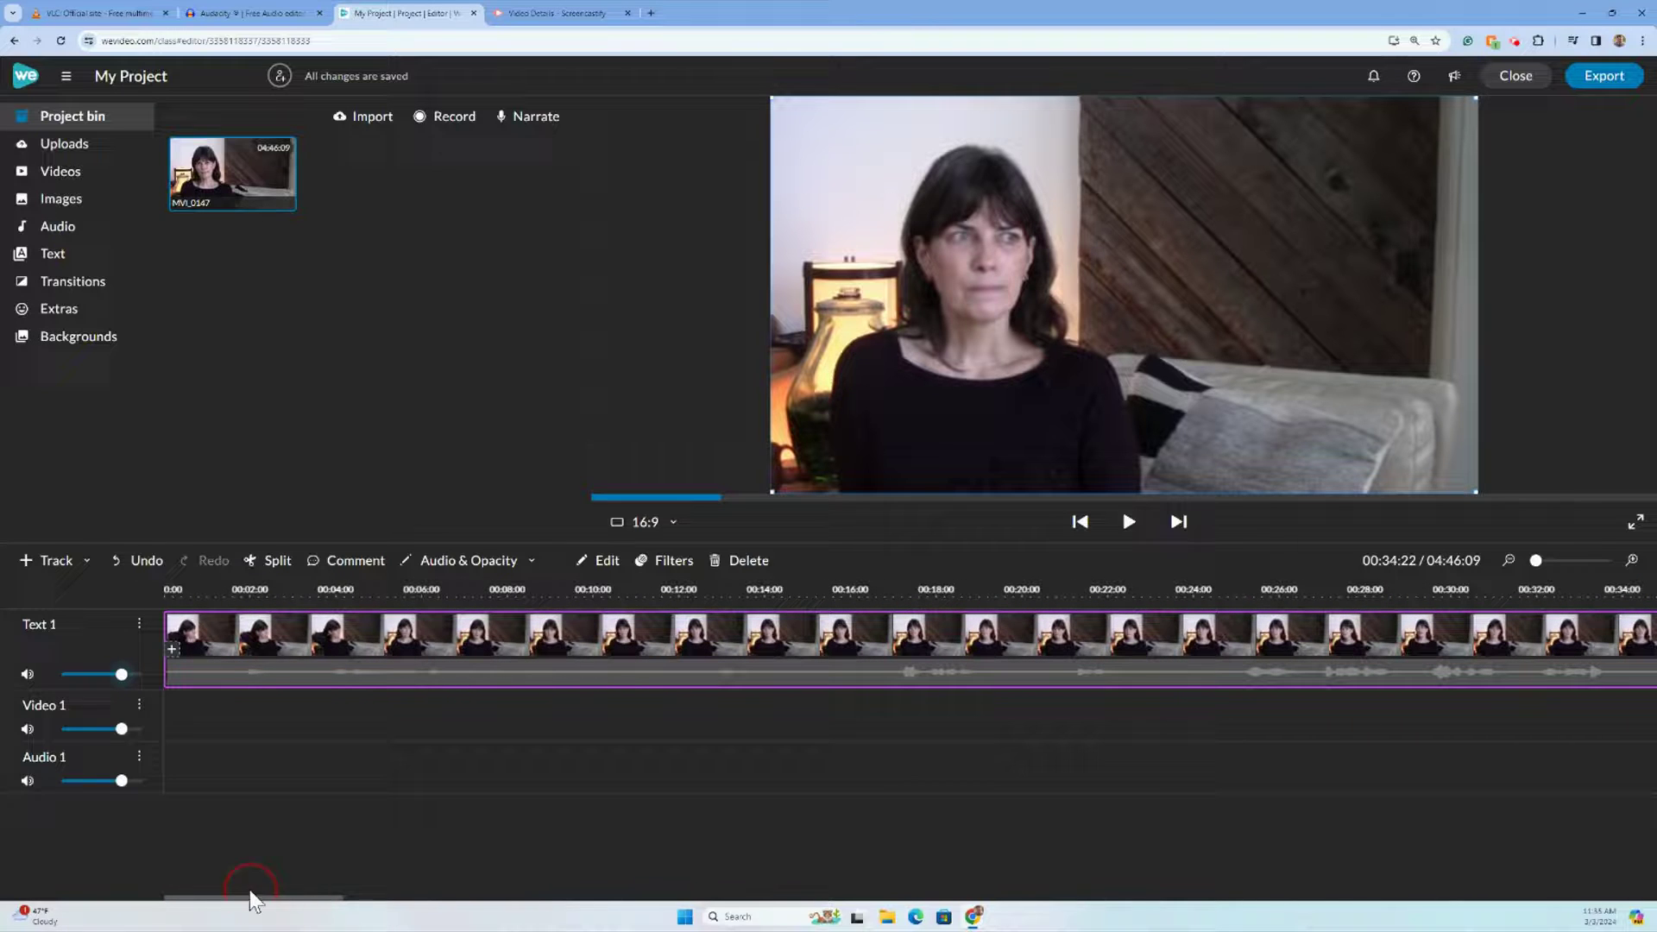
left_click(224, 723)
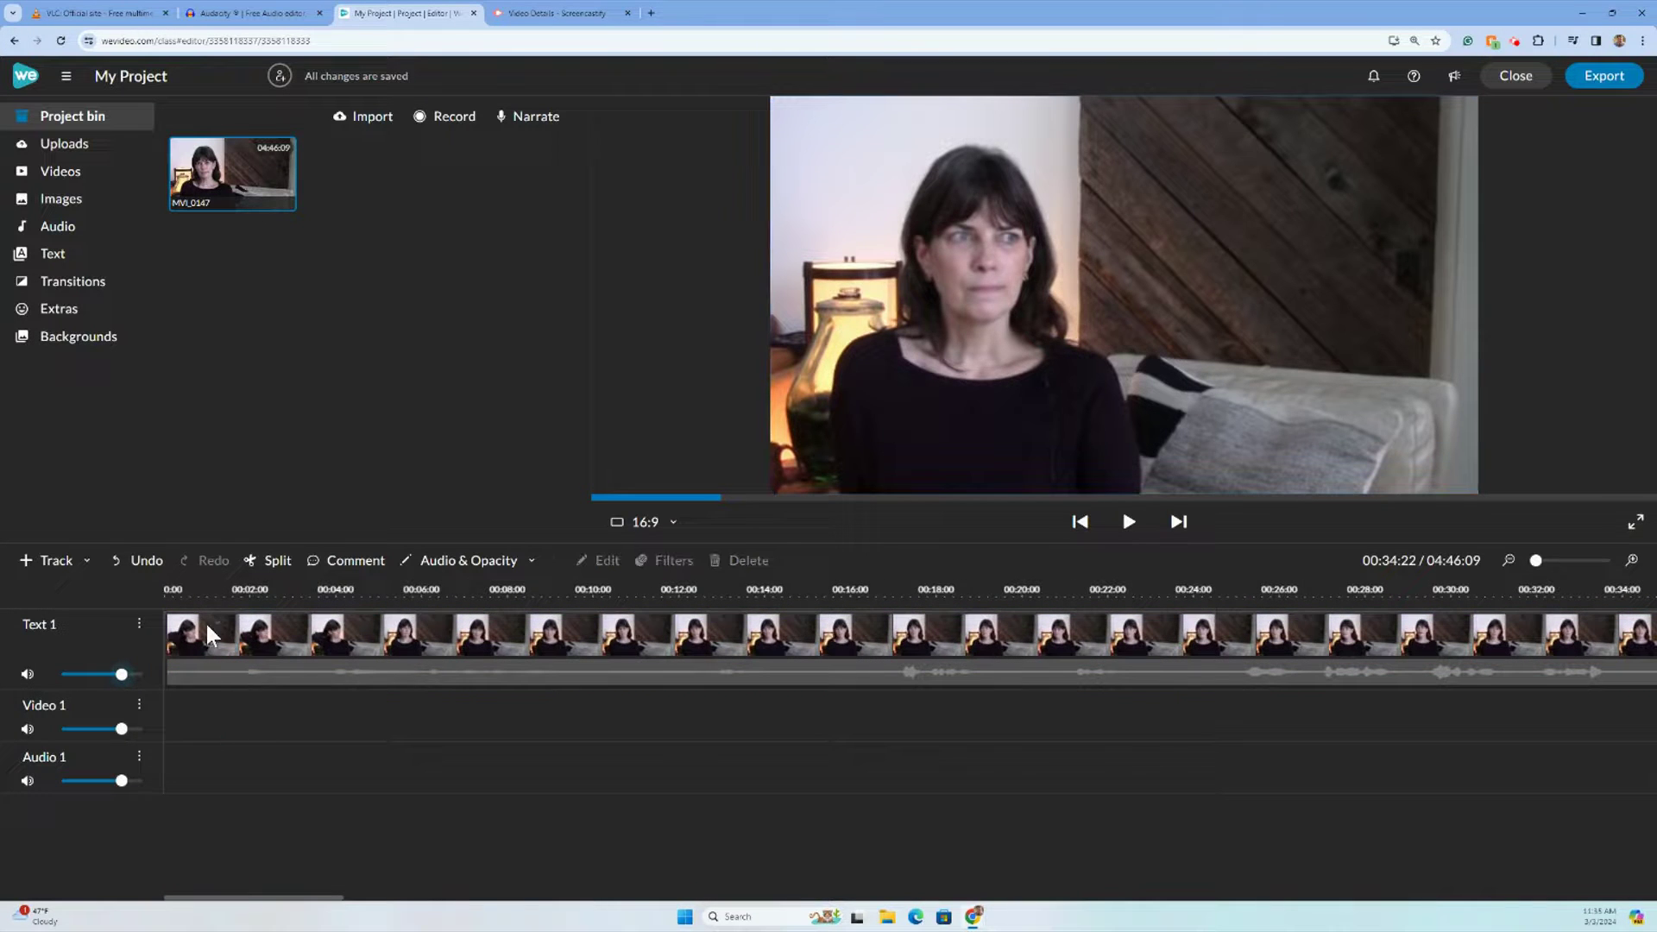
left_click(212, 650)
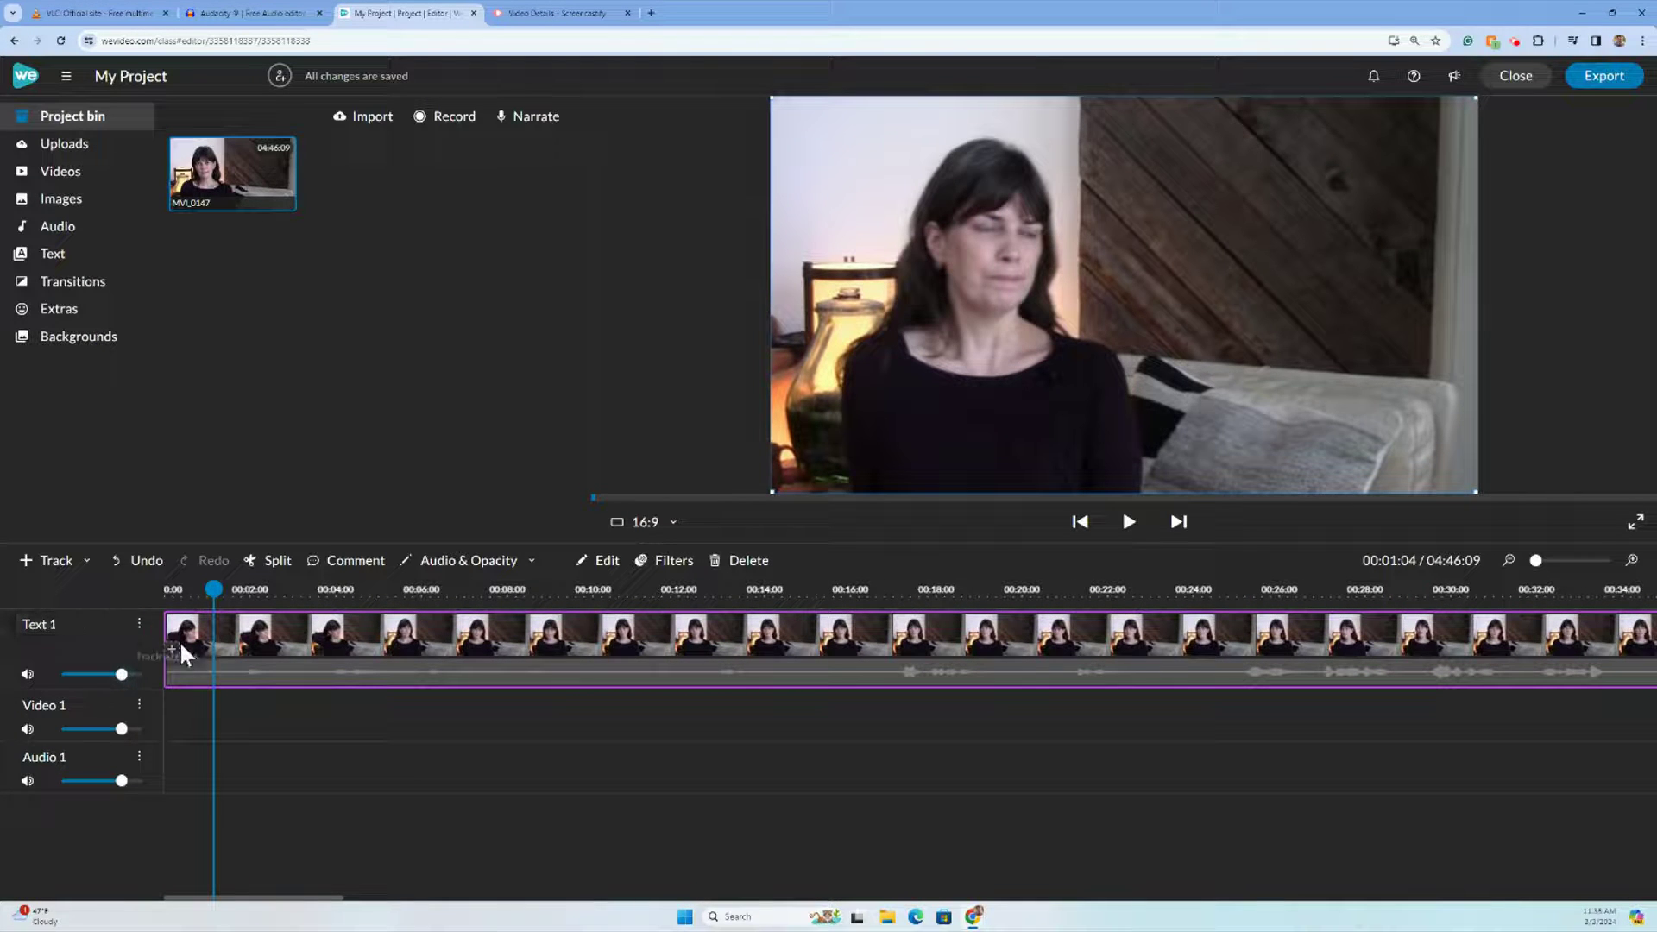
left_click(139, 623)
mouse_move(223, 678)
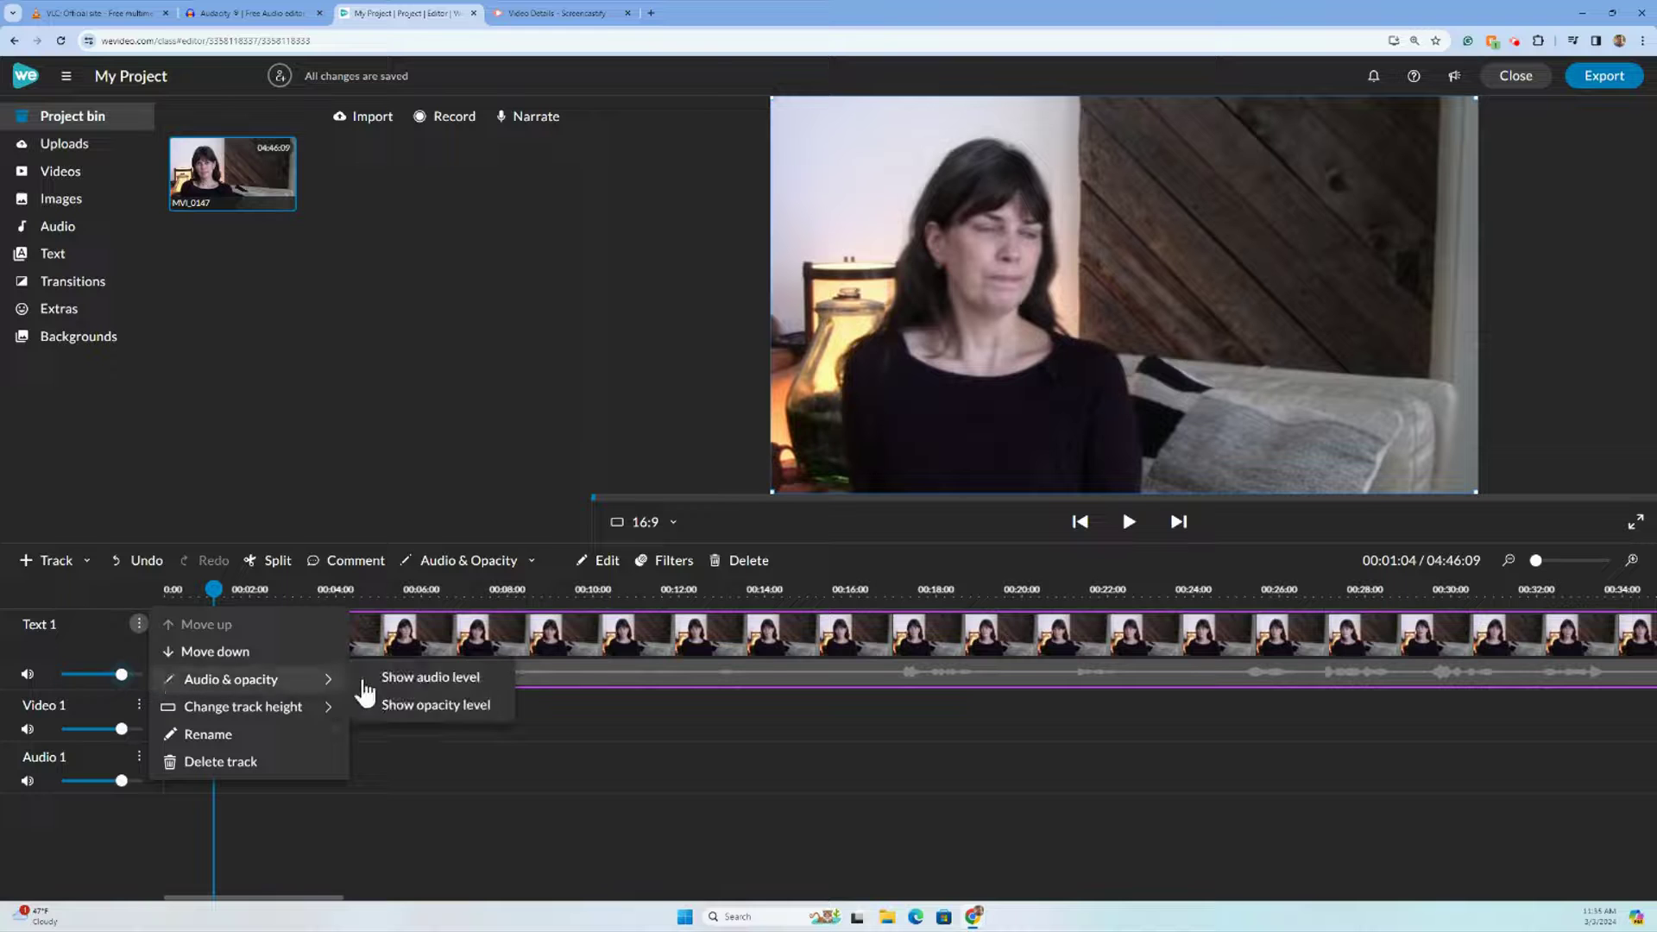
left_click(423, 682)
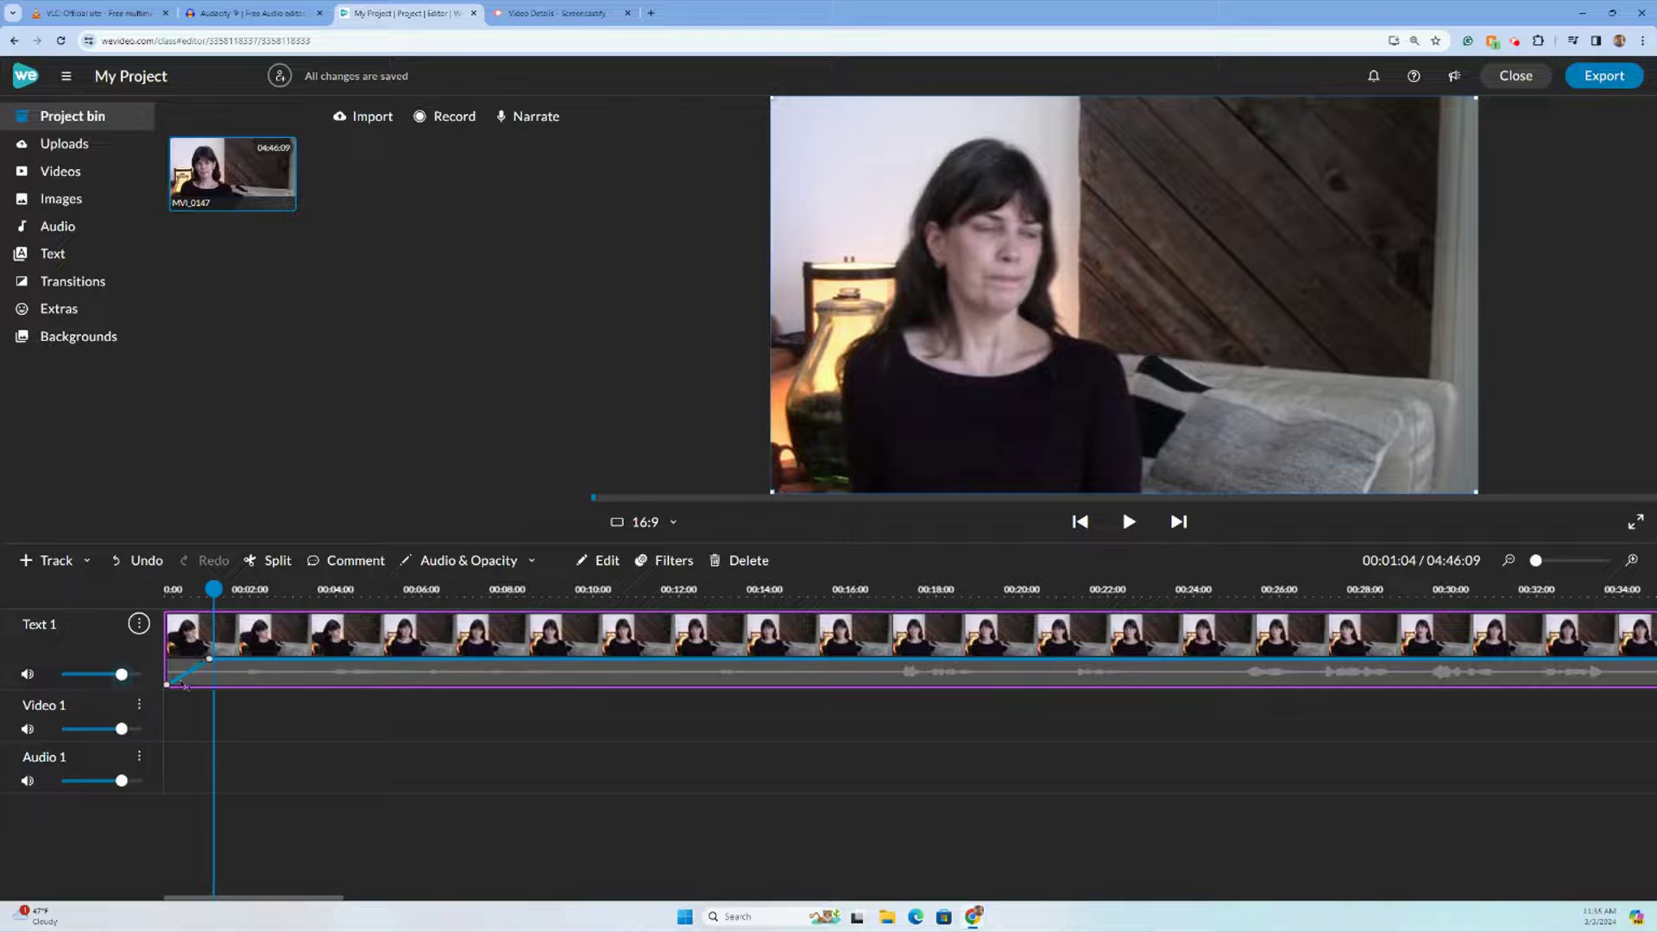
Lengthen the clip's fade-in by moving its end point to about 6 seconds, and scrub the playhead through the fade
mouse_move(215, 670)
left_click_drag(210, 663, 417, 638)
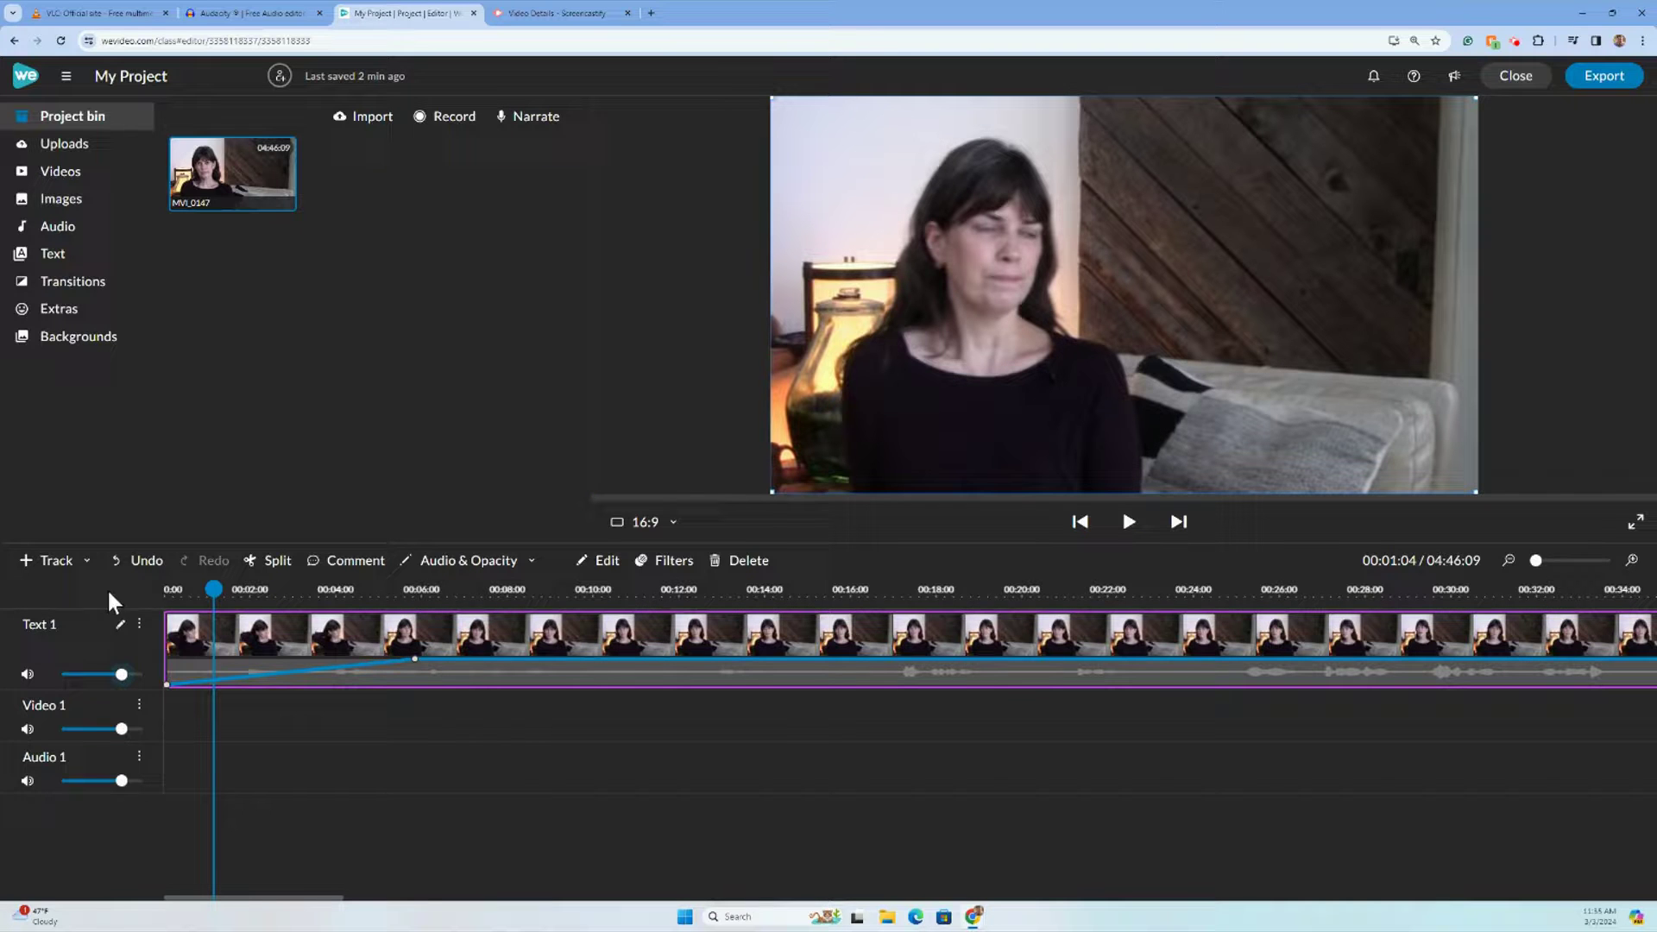
left_click_drag(203, 587, 158, 570)
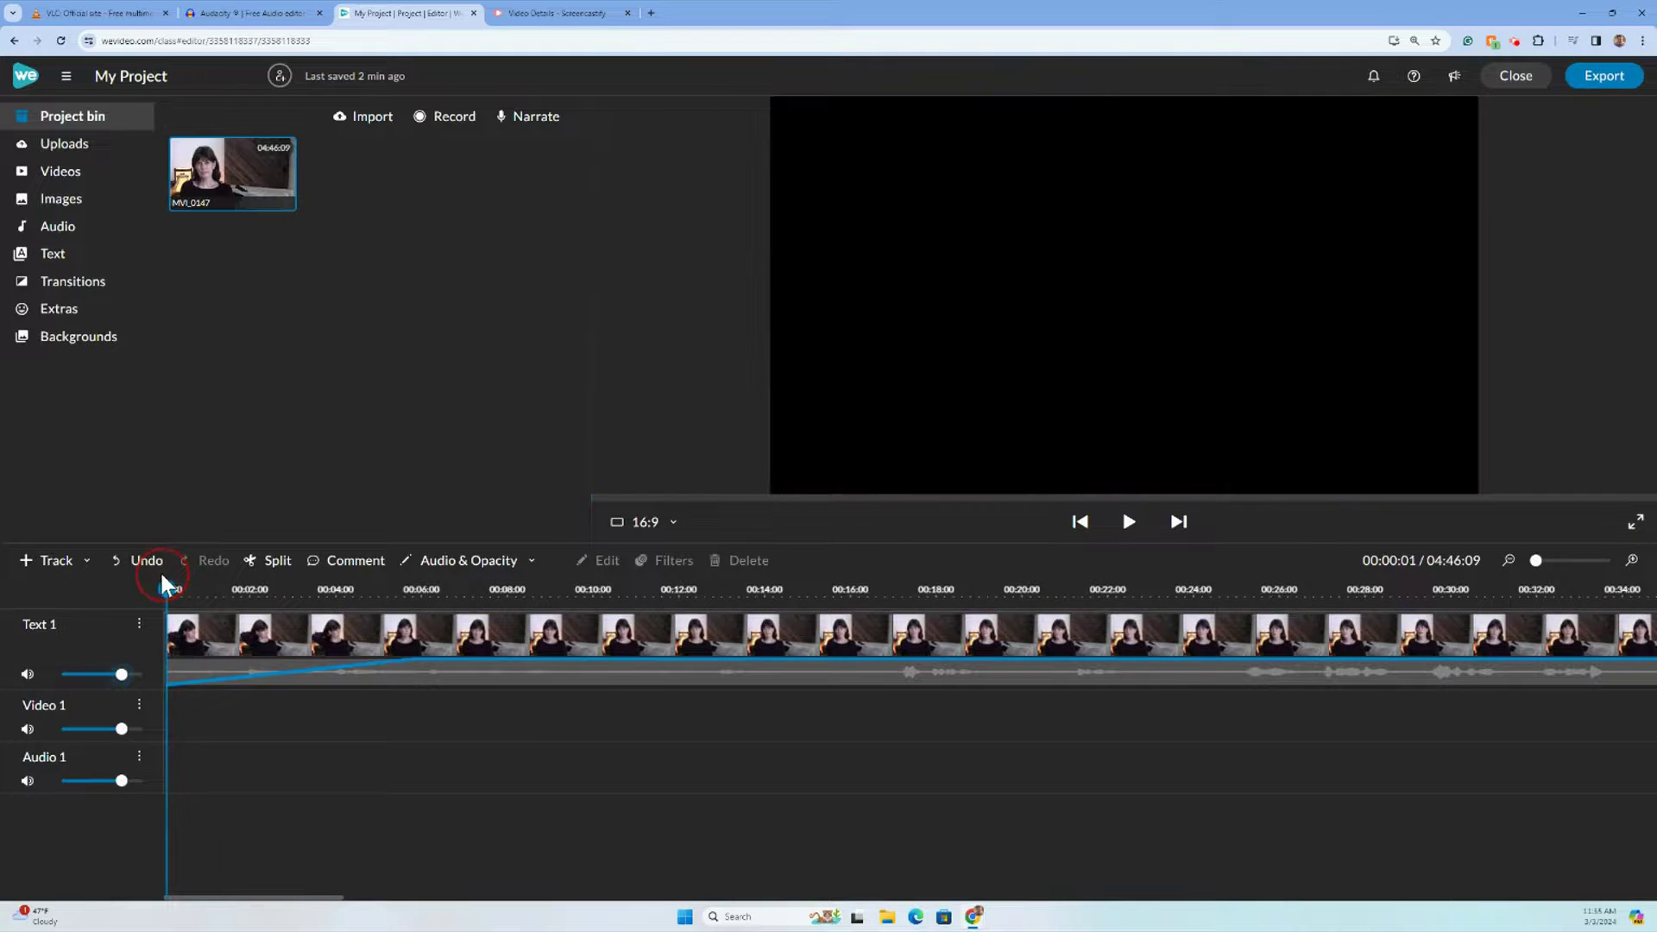
left_click(231, 589)
left_click_drag(300, 595, 381, 594)
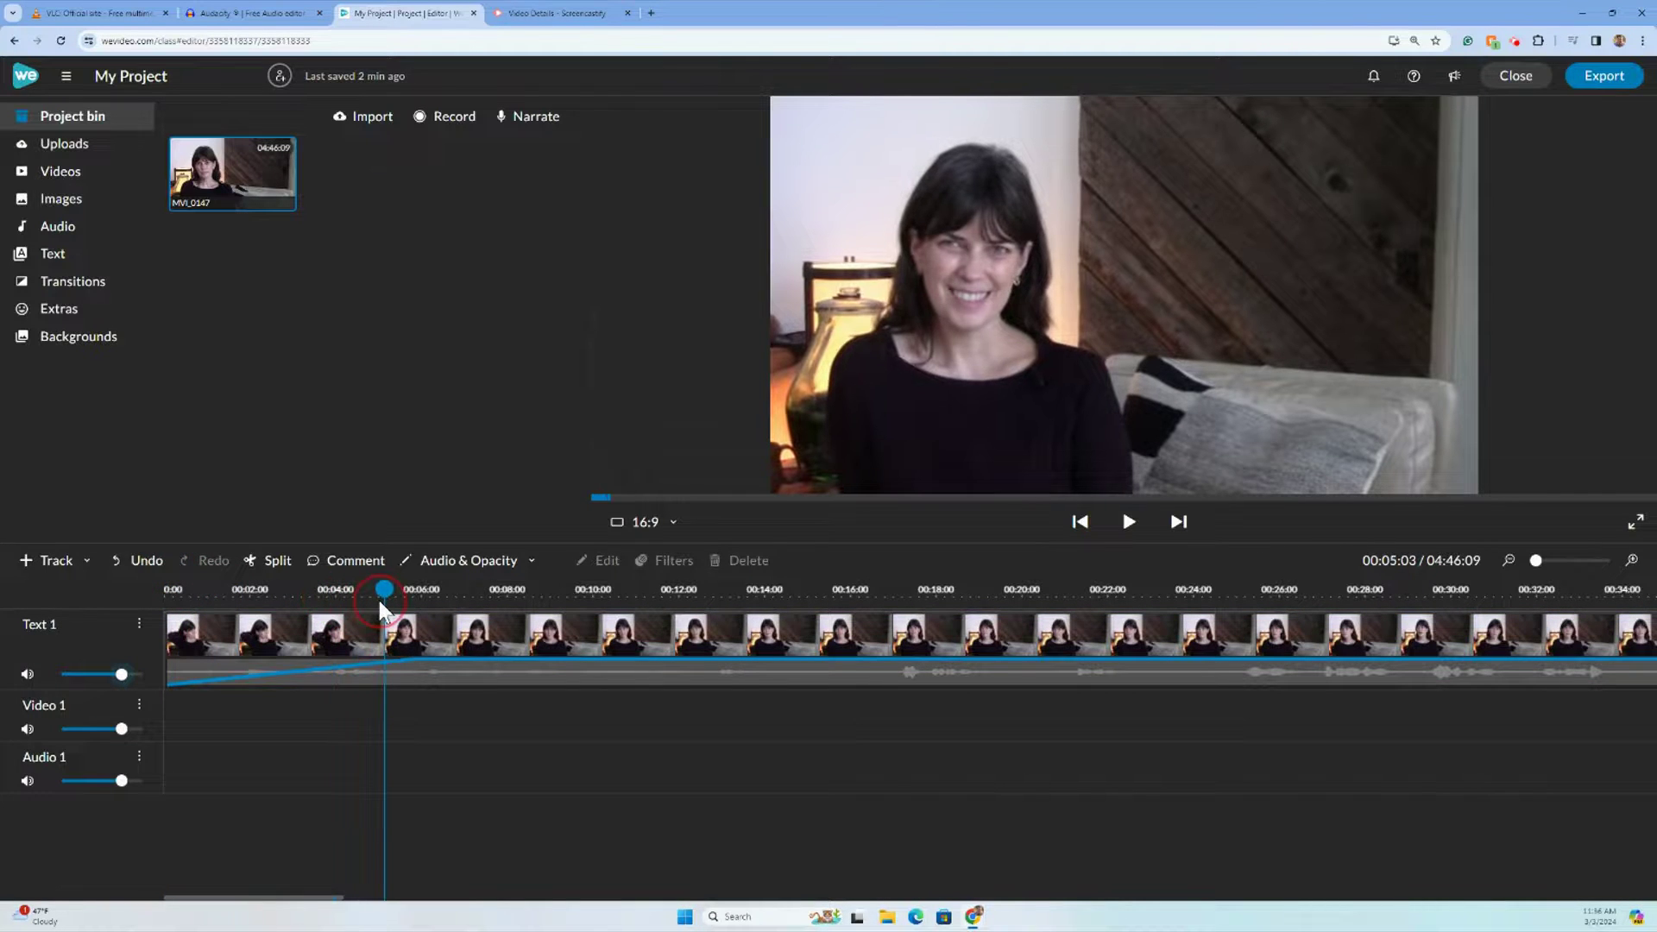
left_click(412, 615)
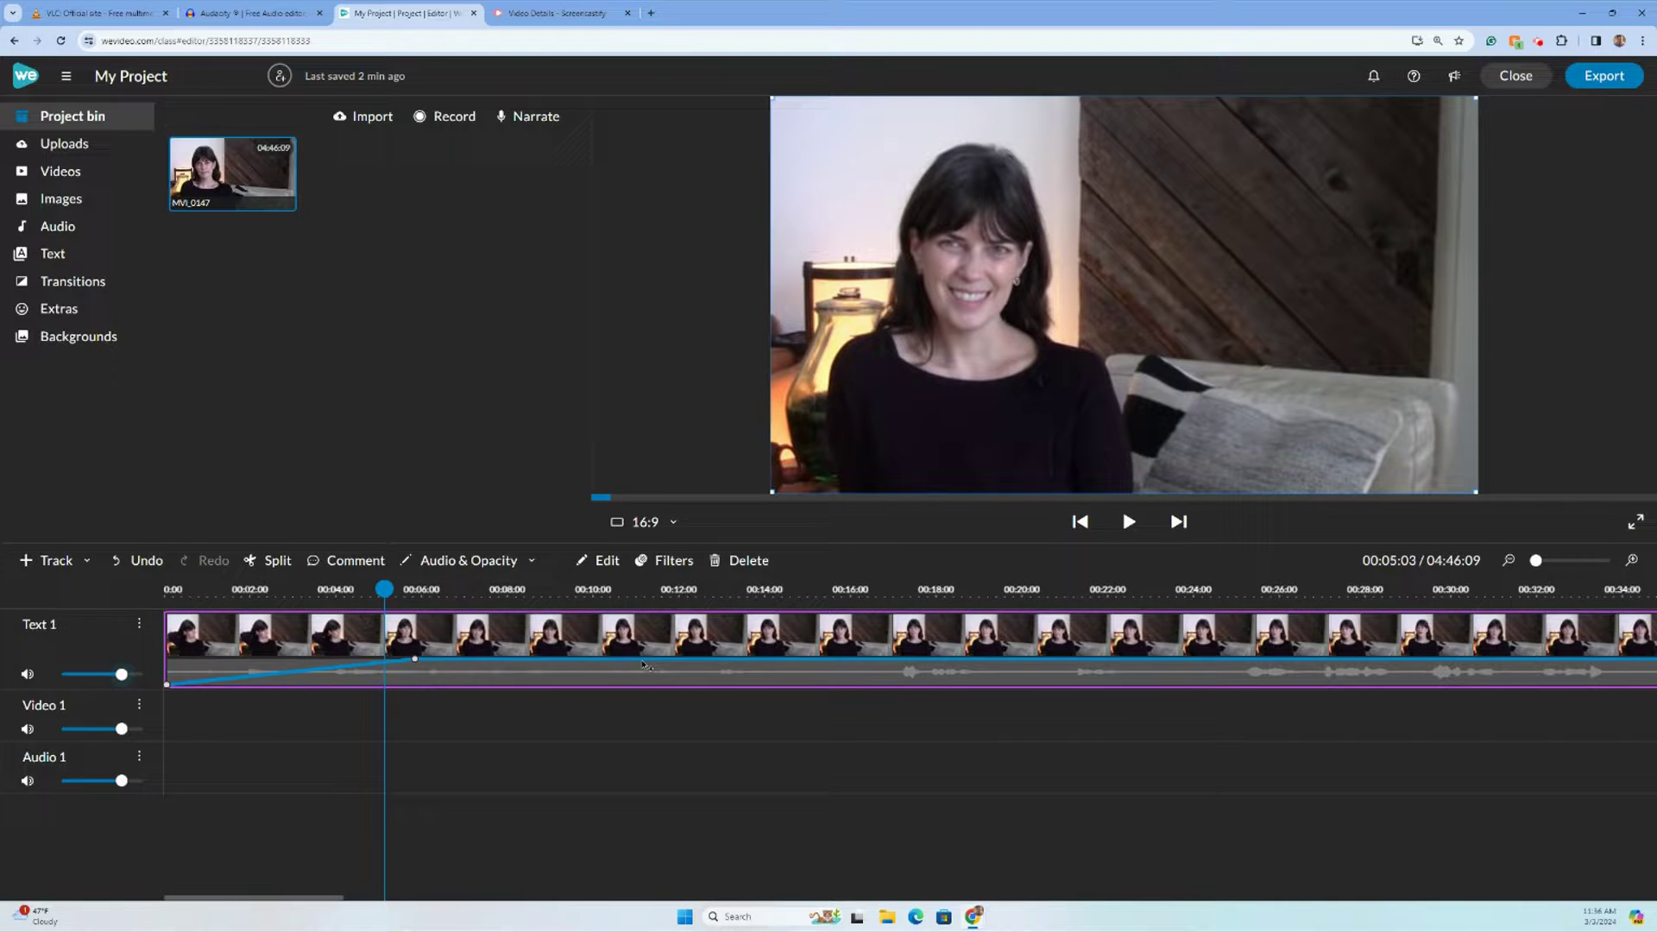
Add volume points between about 10.5 and 15 seconds and lower the middle two to the bottom at about 12 and 13 seconds
left_click(643, 661)
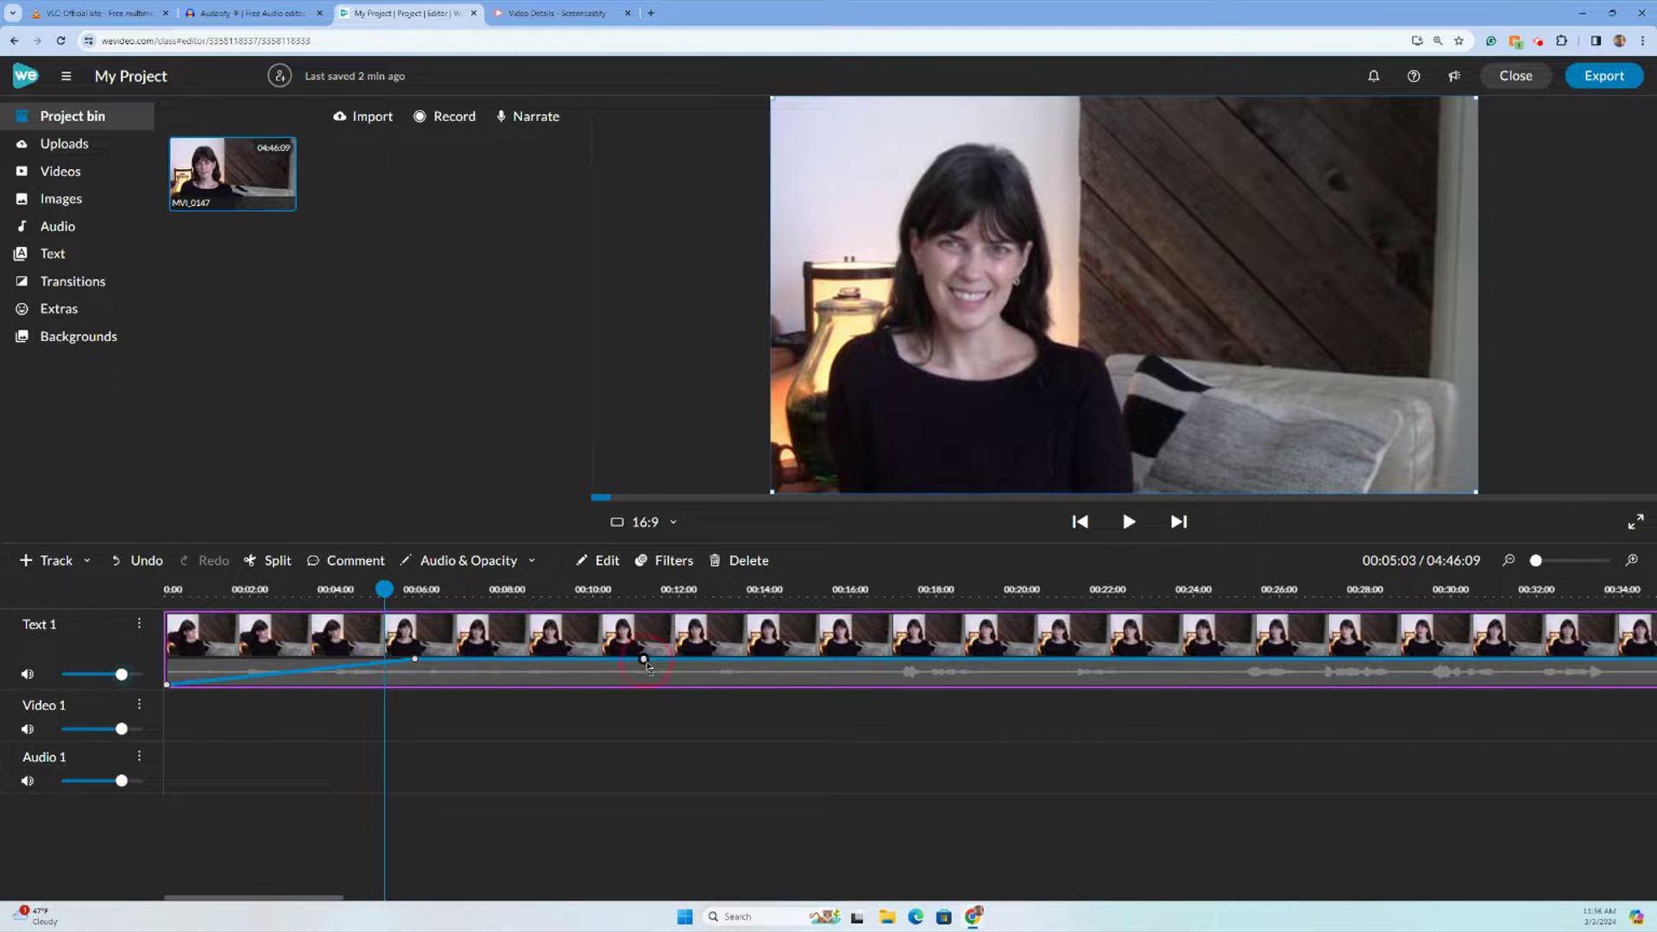
left_click(705, 659)
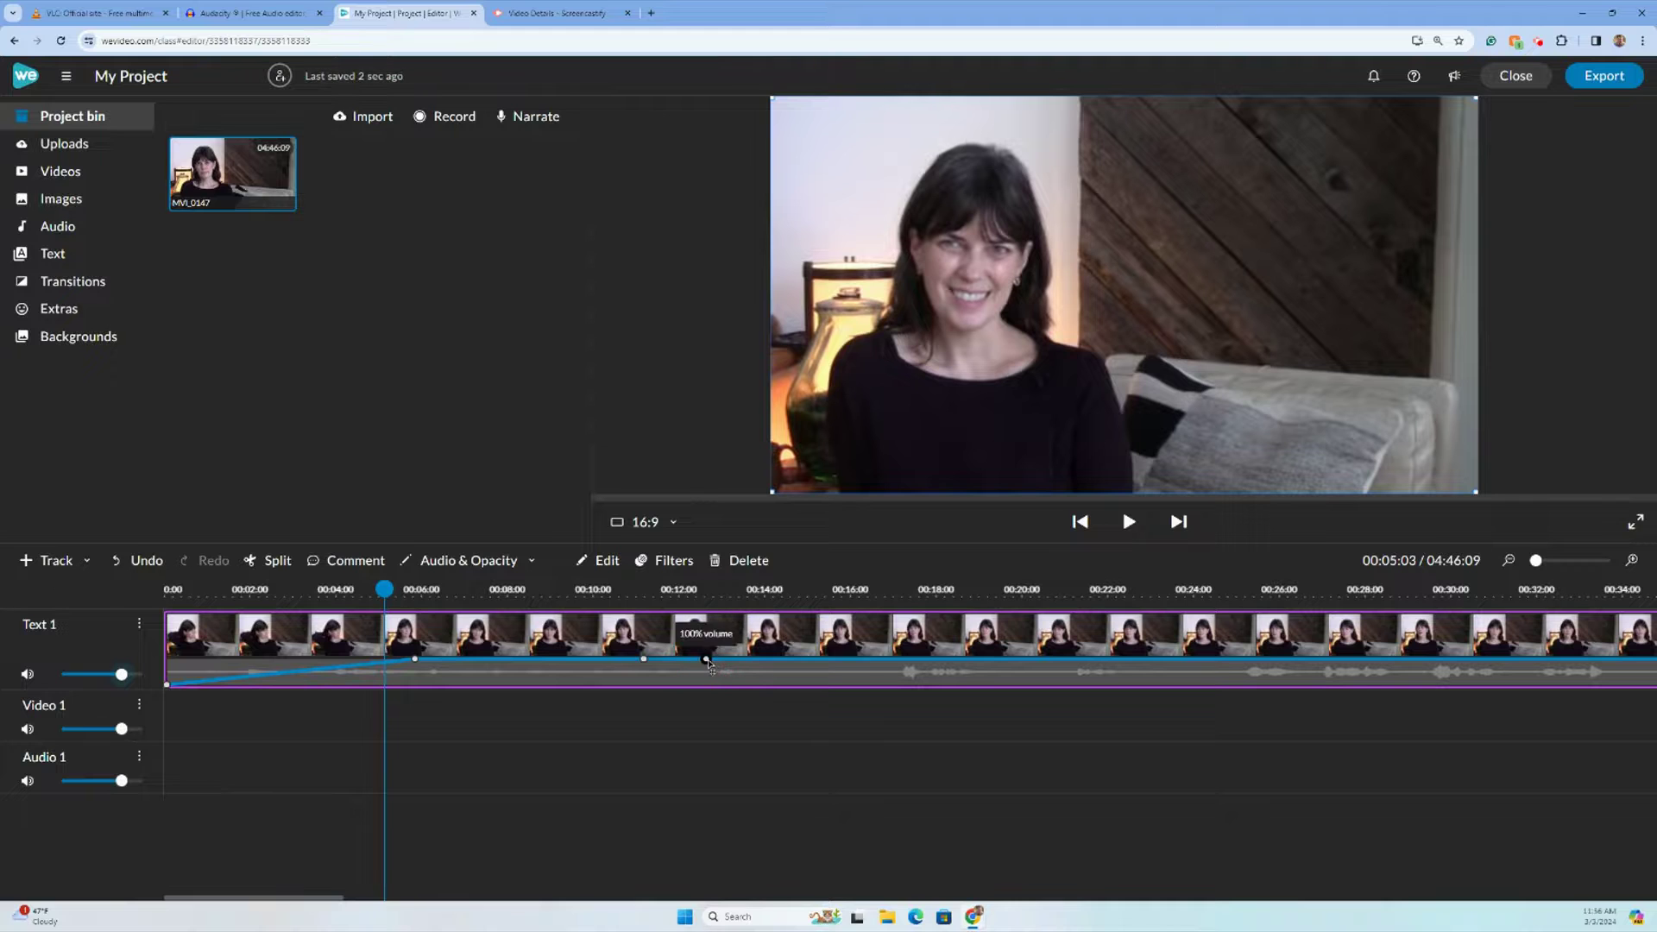
left_click(768, 659)
left_click_drag(705, 659, 680, 696)
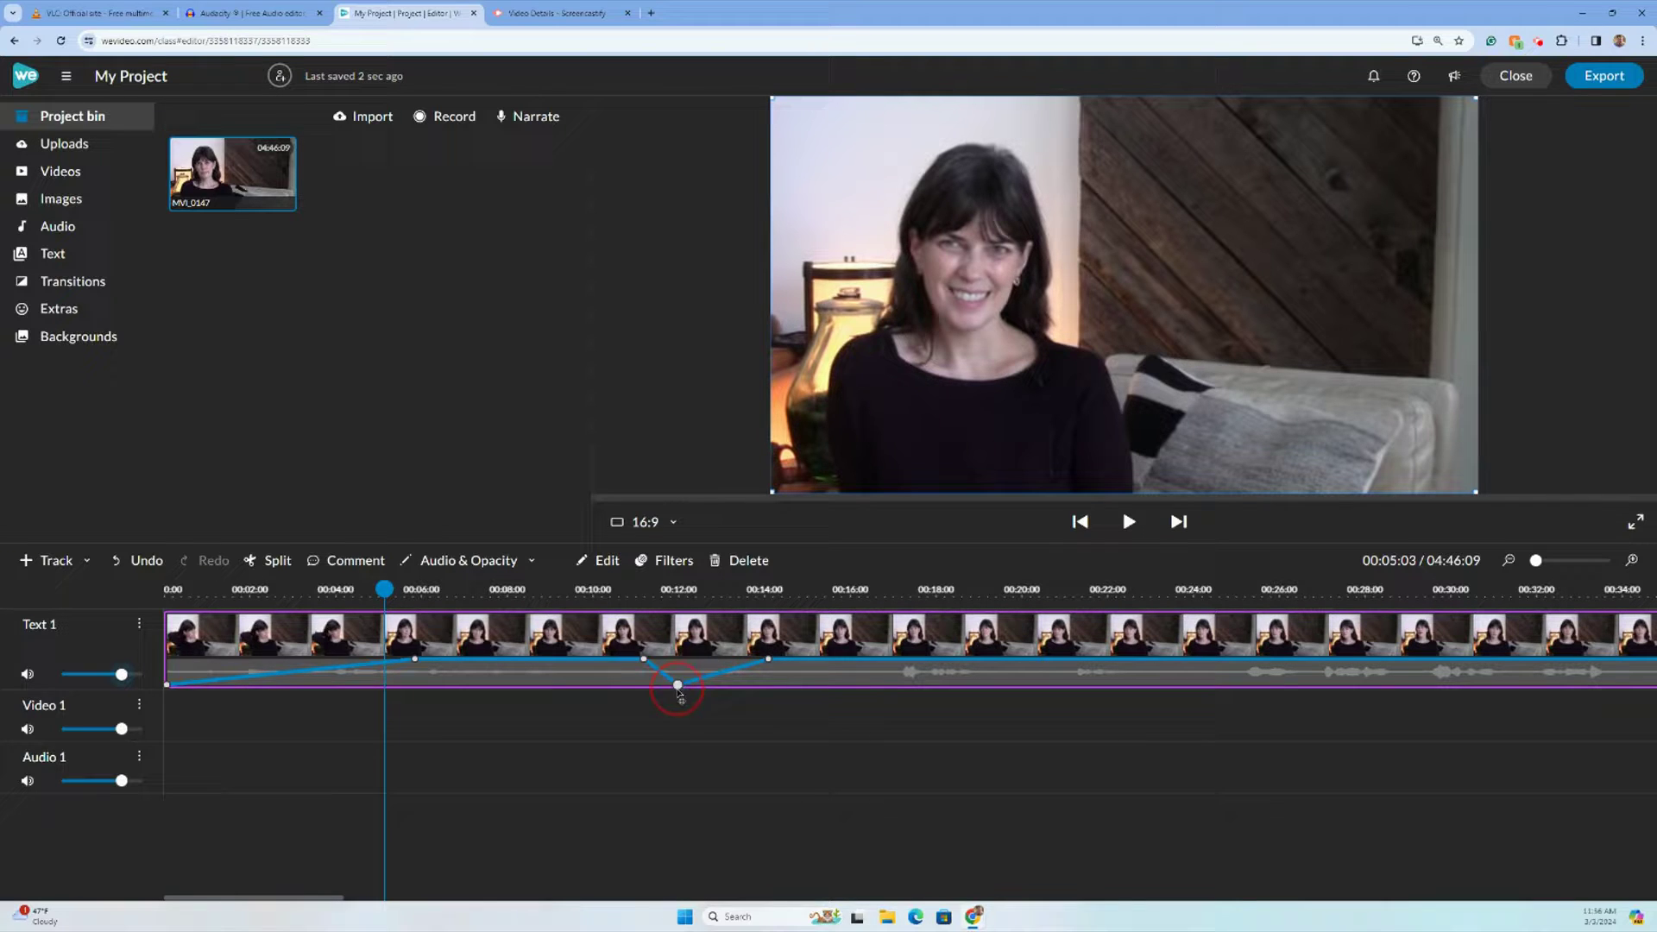
left_click(728, 677)
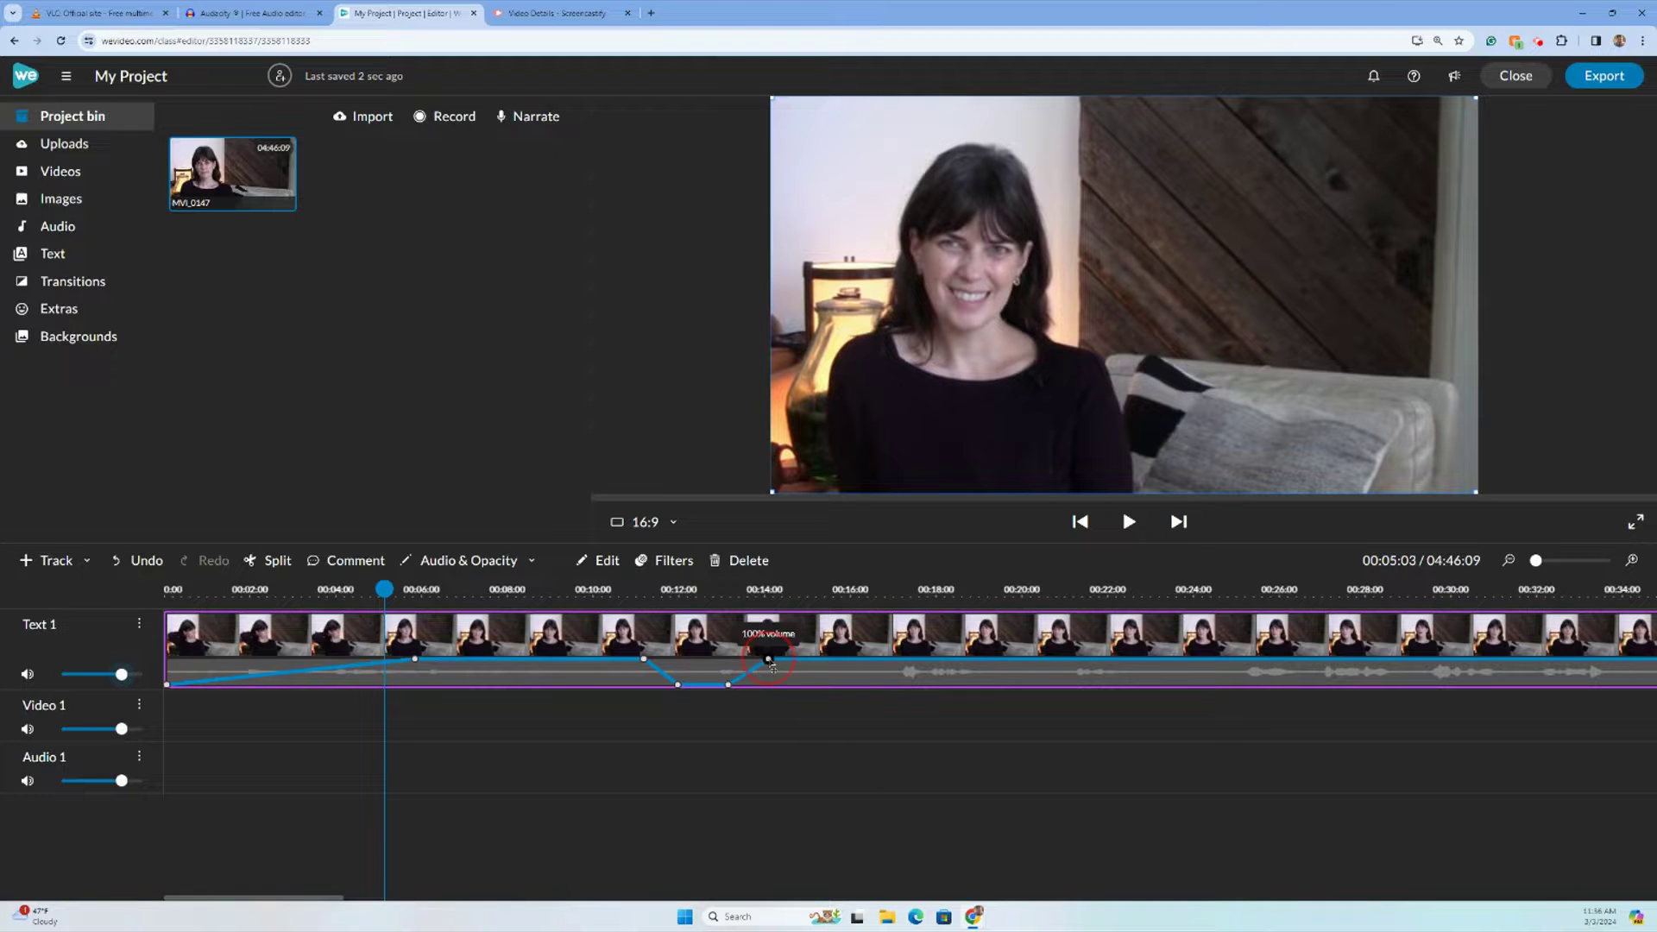
left_click_drag(768, 658, 729, 684)
left_click(728, 685)
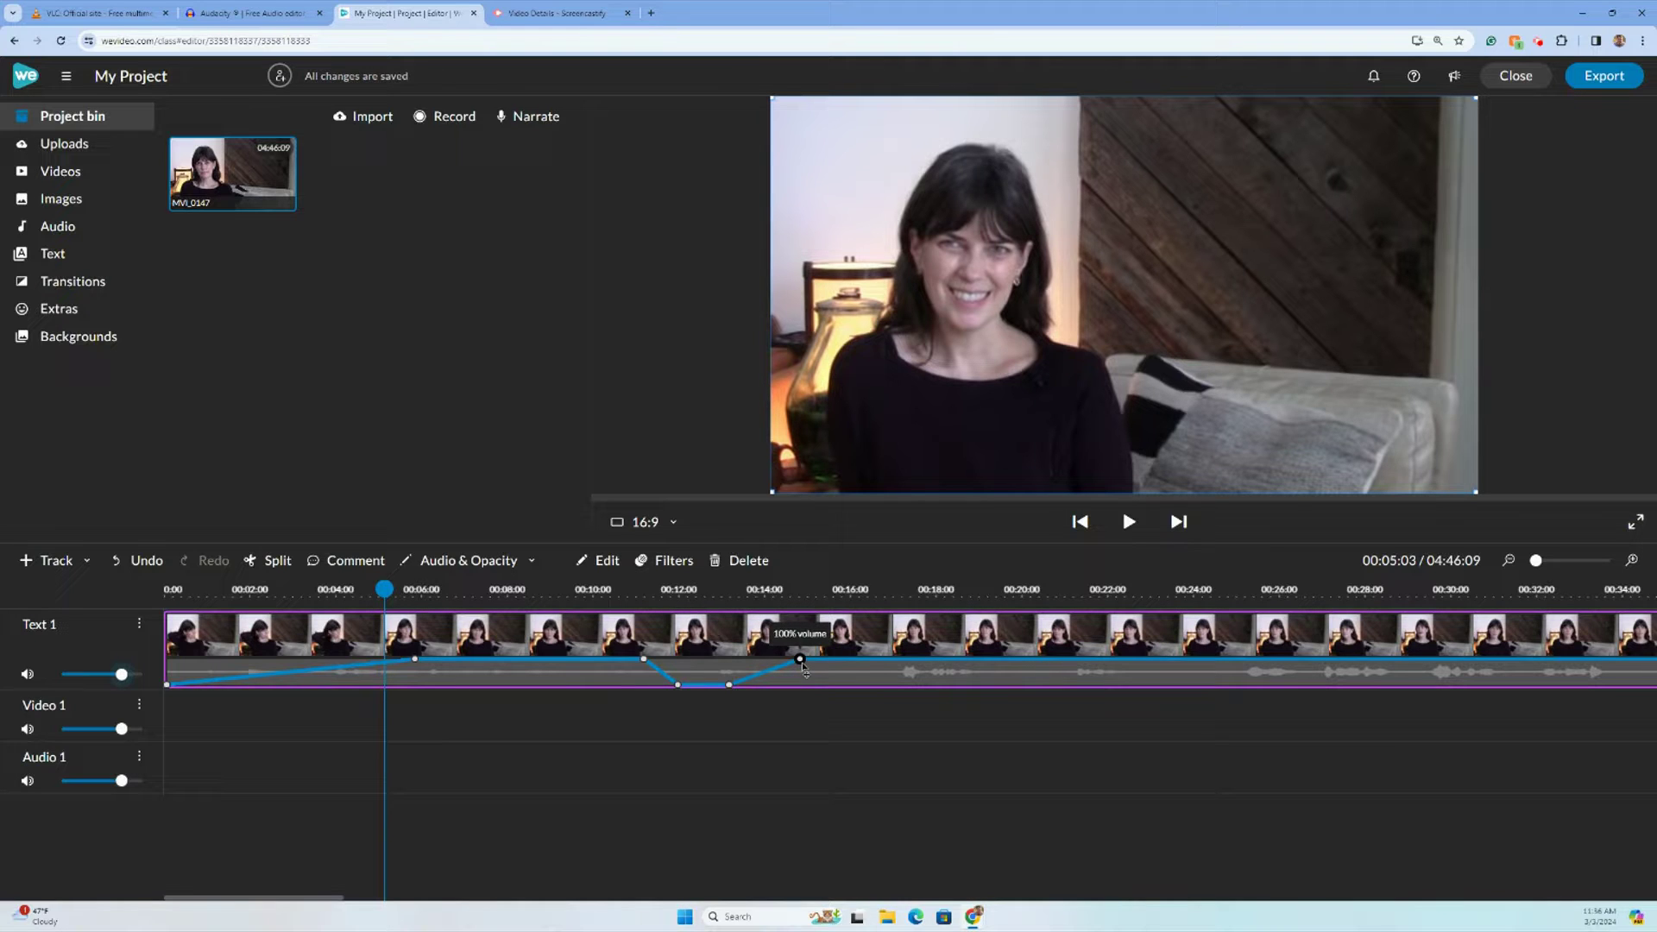
left_click_drag(644, 660, 618, 662)
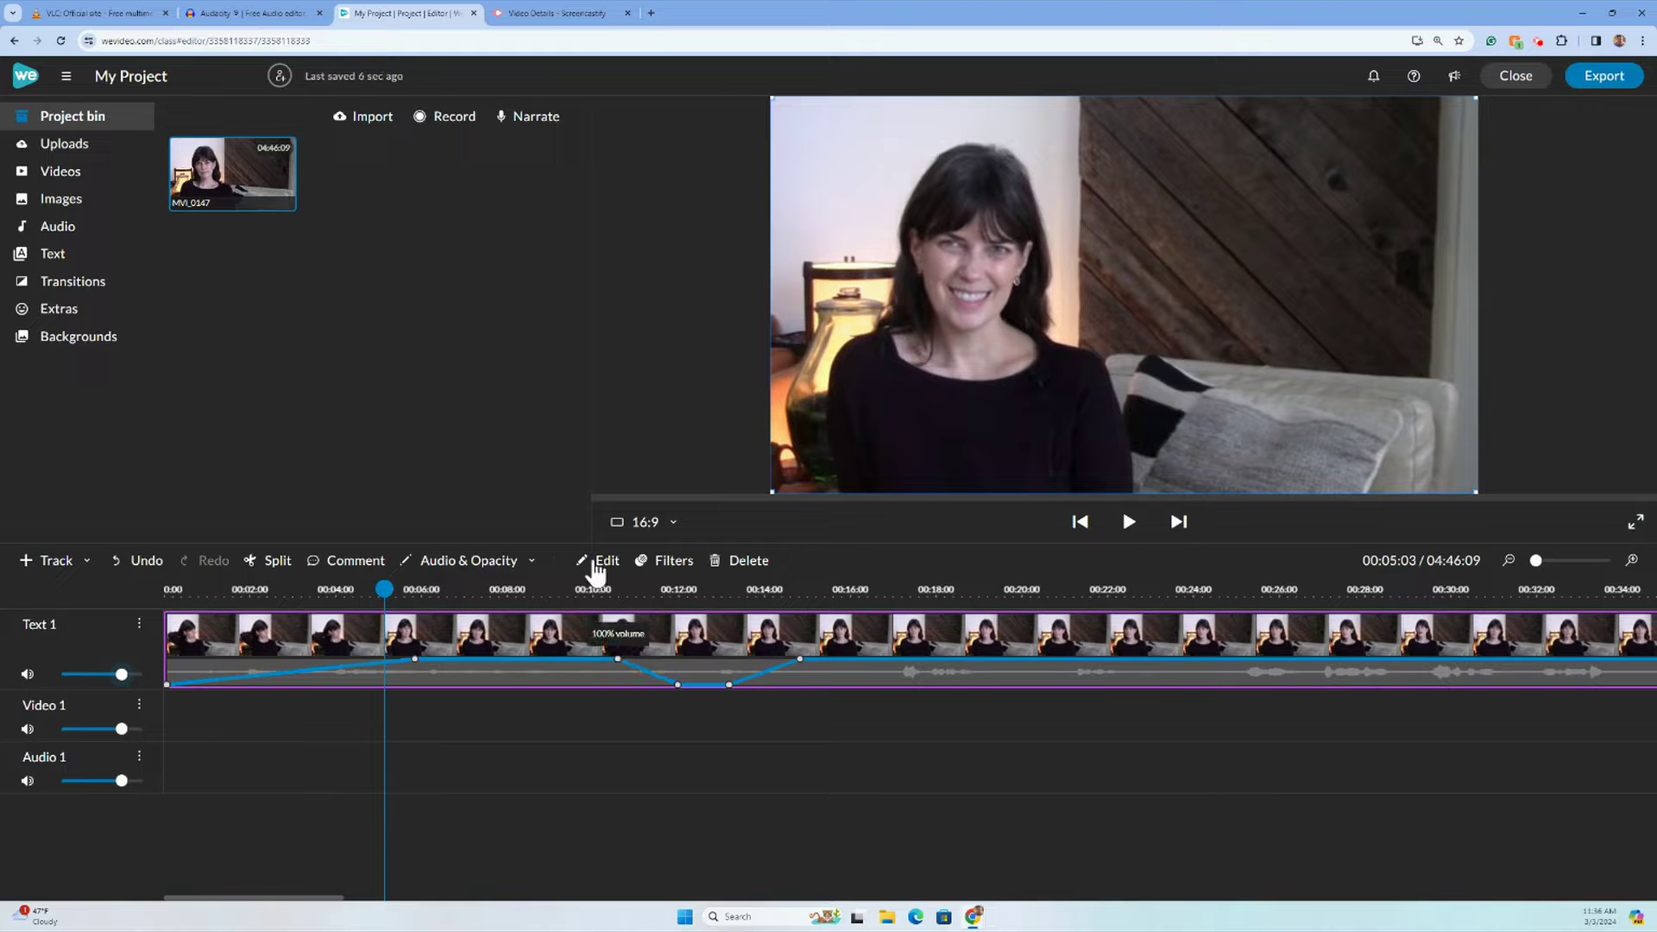
Play the clip from about 10 seconds to about 18 seconds to check the volume dip
left_click(592, 597)
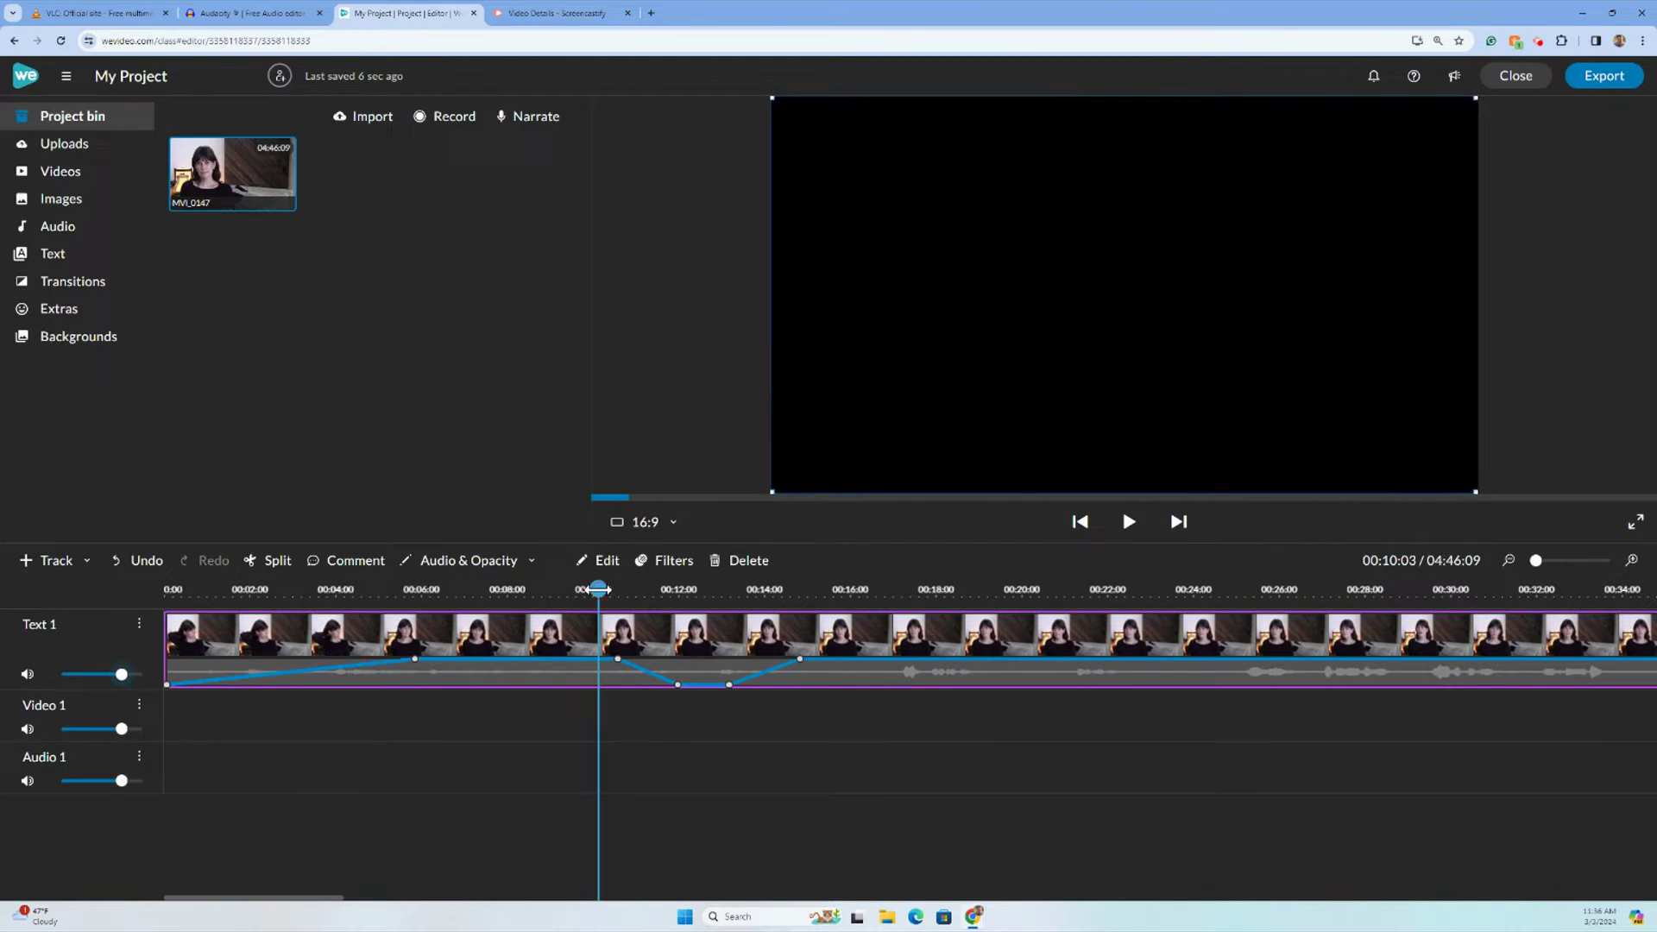
left_click(1129, 523)
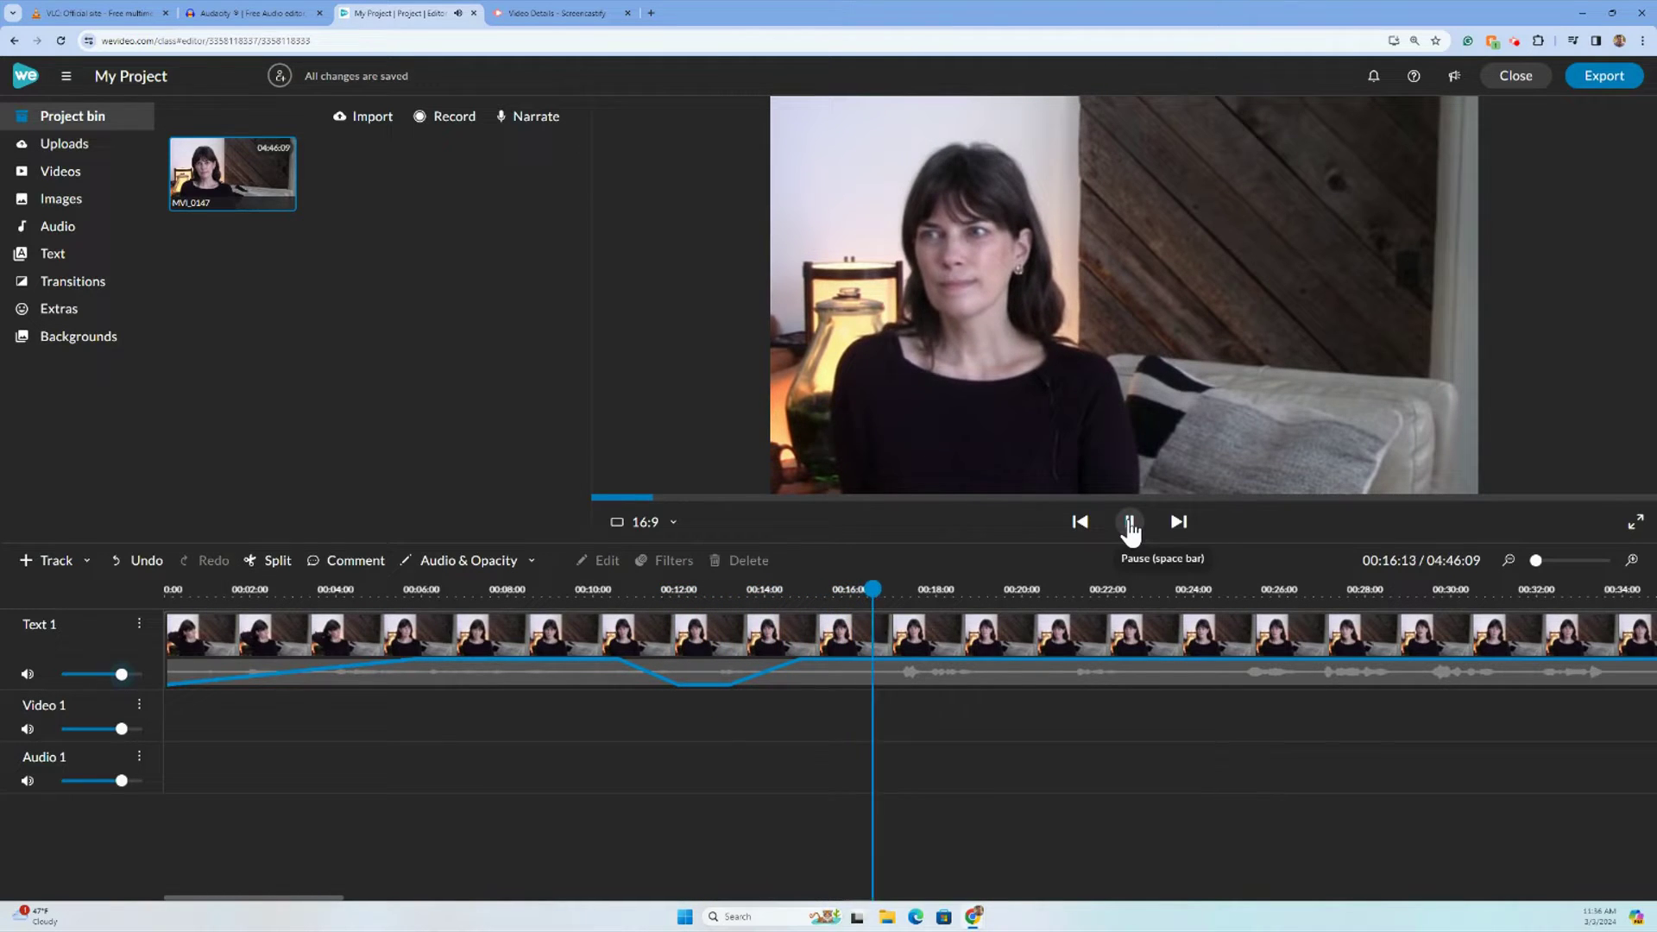
left_click(1130, 530)
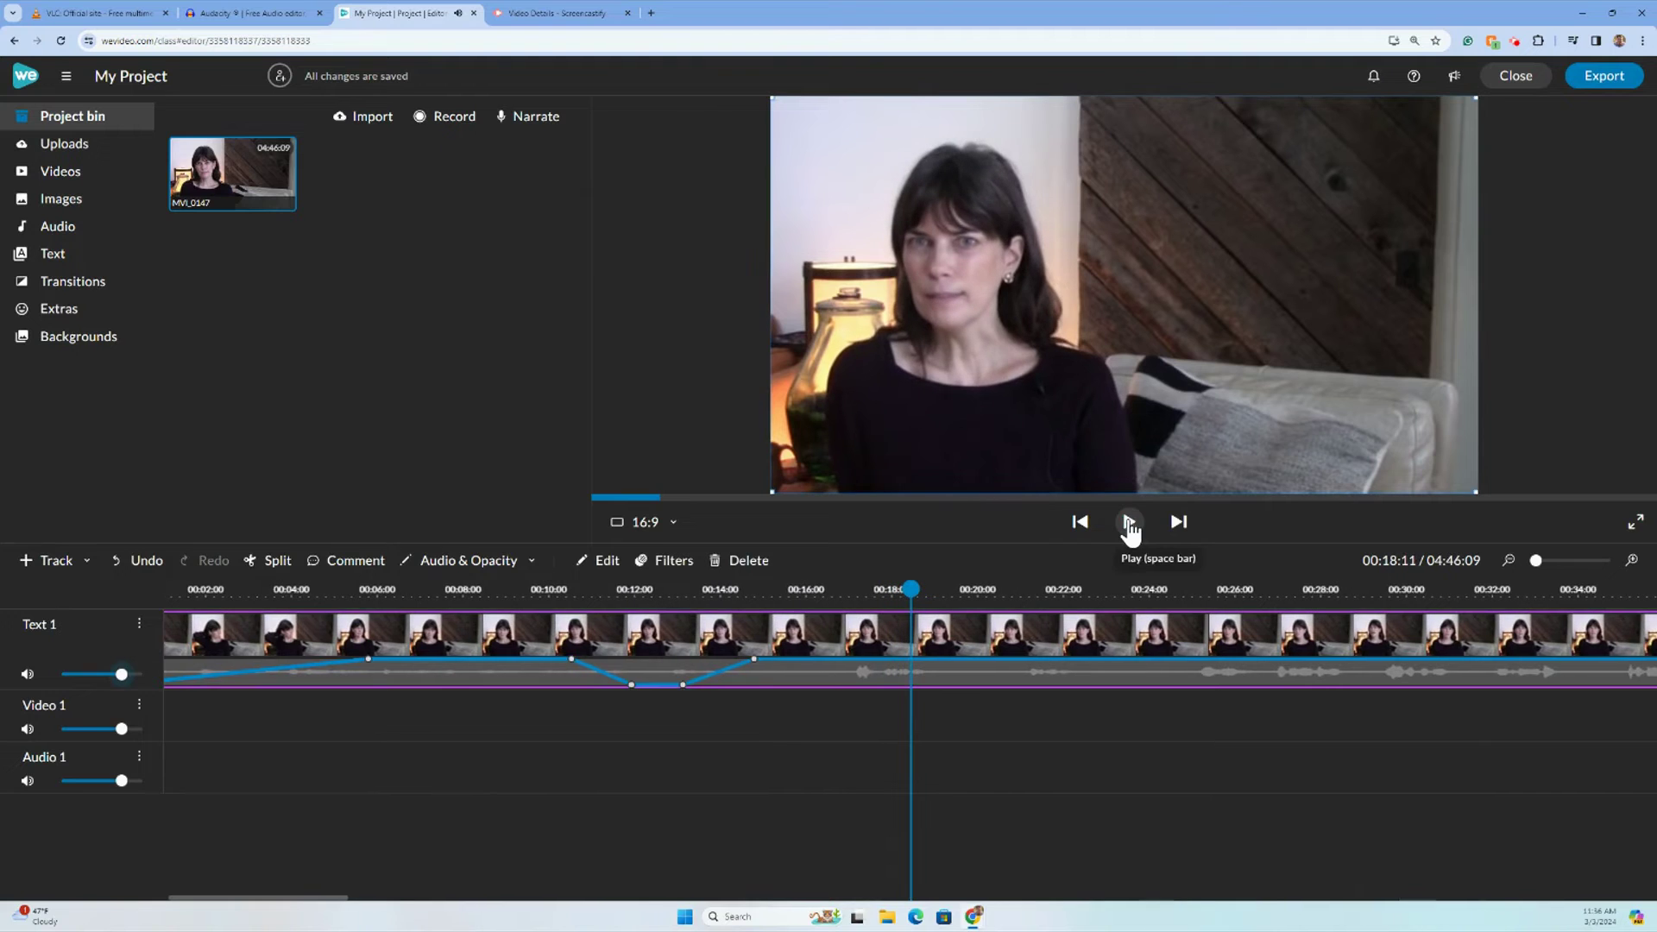